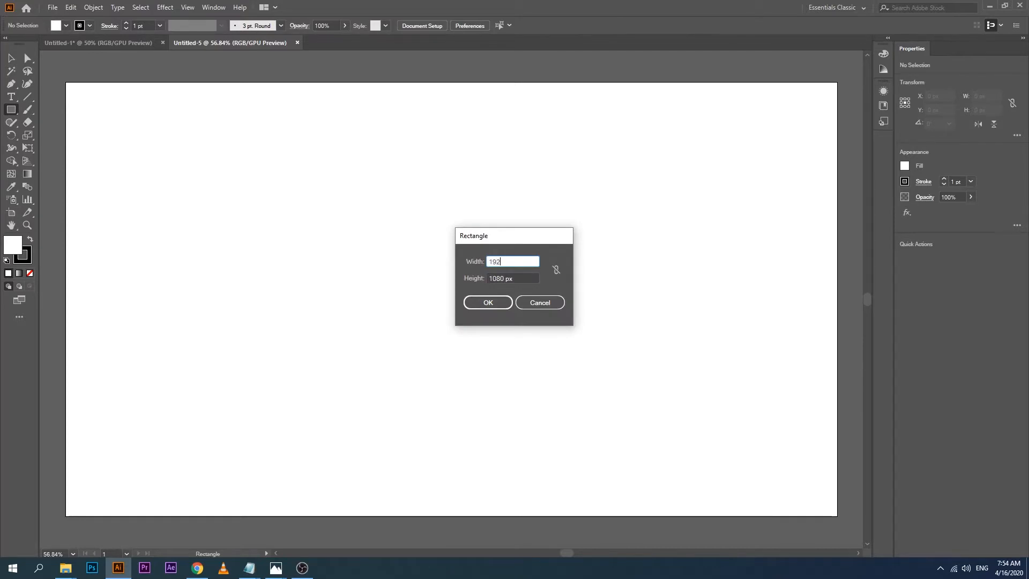
# - Create a 1920 × 1080 px rectangle and fill it with light blue
pyautogui.press('Tab')
pyautogui.write('1')
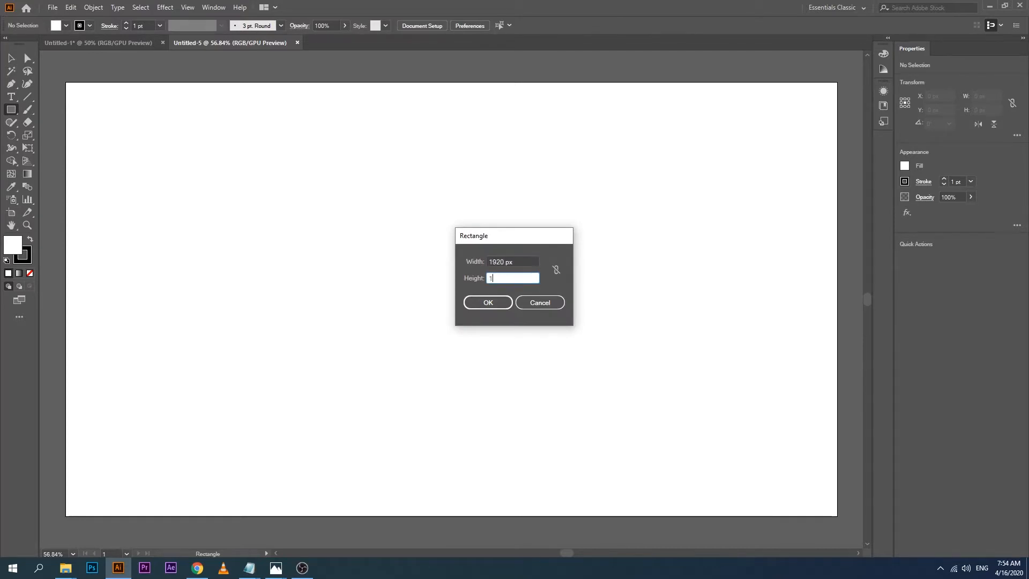
pyautogui.press('Return')
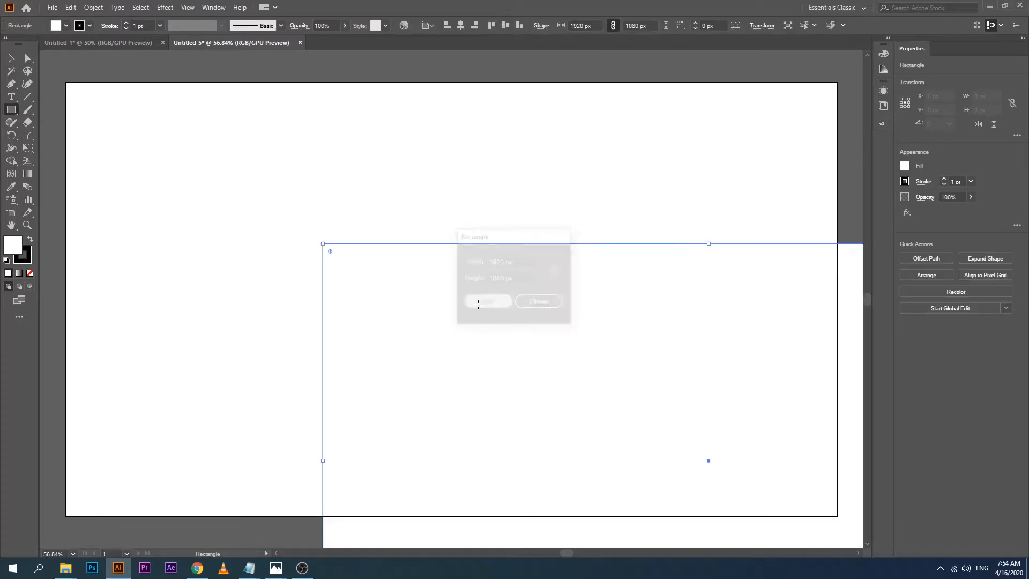
pyautogui.click(6, 55)
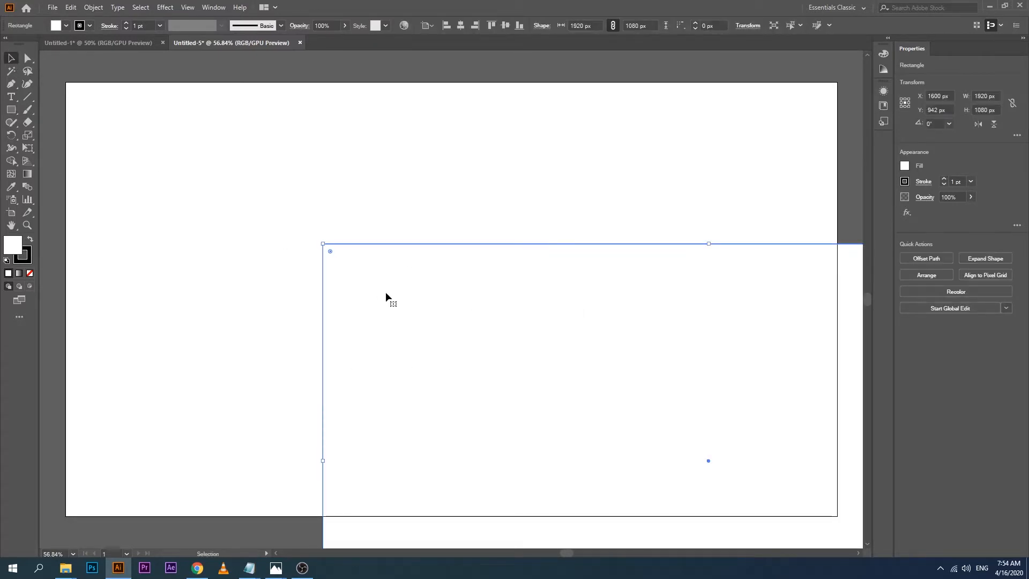
pyautogui.click(64, 25)
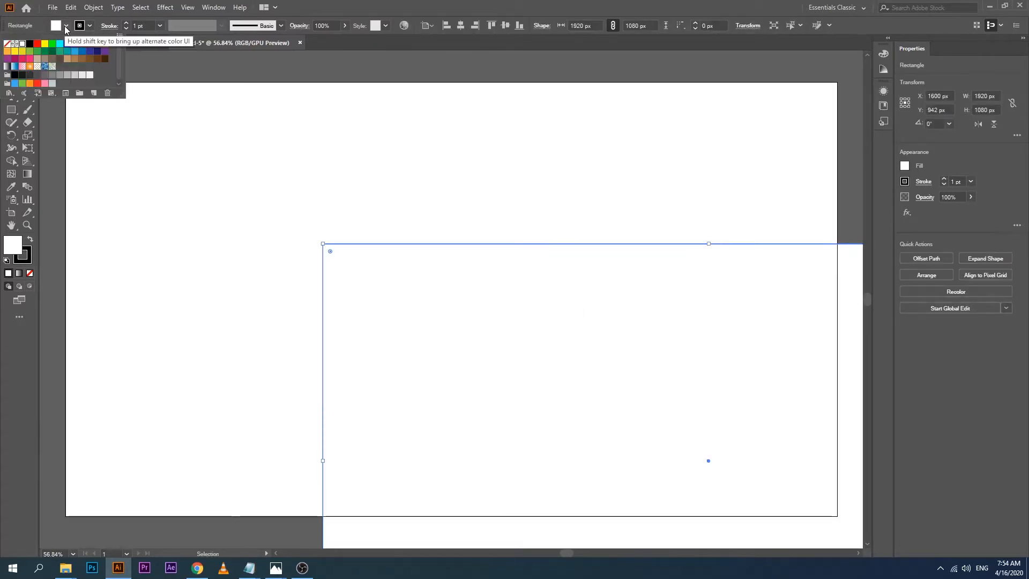
pyautogui.click(75, 52)
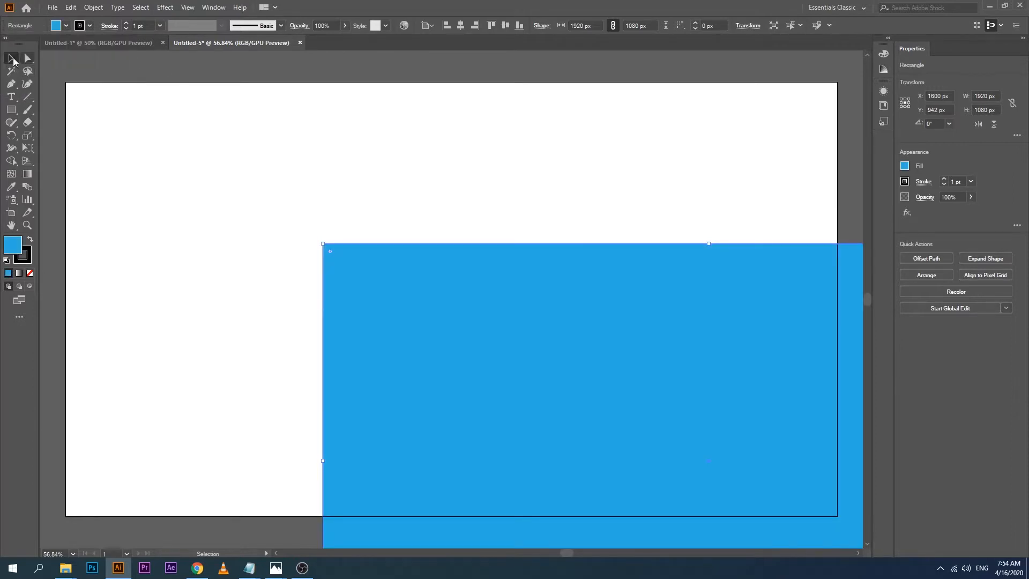
# - Align the rectangle to the artboard, centring it horizontally and vertically so it covers the whole artboard
pyautogui.moveTo(541, 318); pyautogui.dragTo(316, 227)
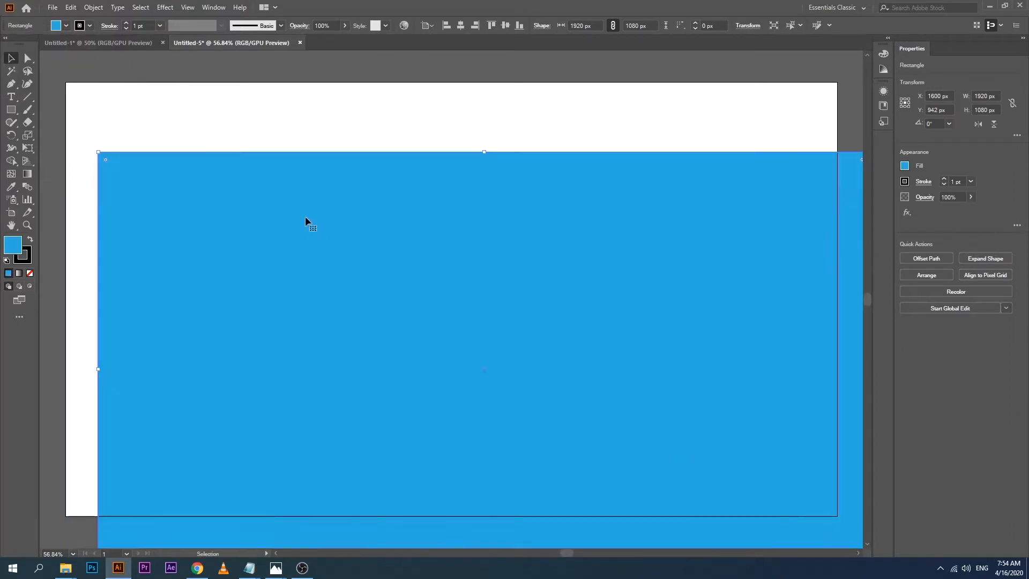
pyautogui.click(431, 25)
pyautogui.click(478, 61)
pyautogui.click(460, 26)
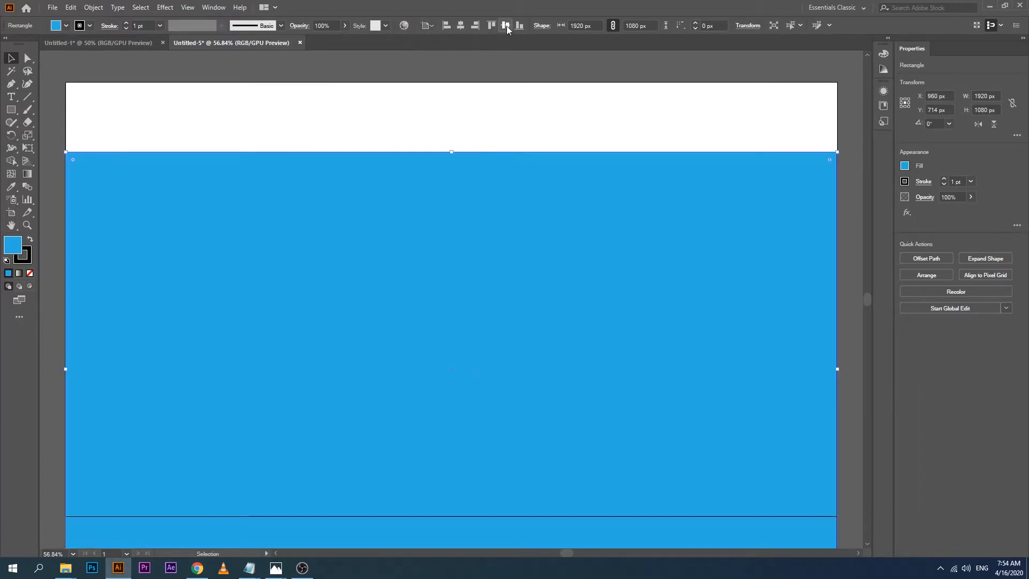
pyautogui.click(507, 26)
pyautogui.click(470, 60)
pyautogui.click(333, 159)
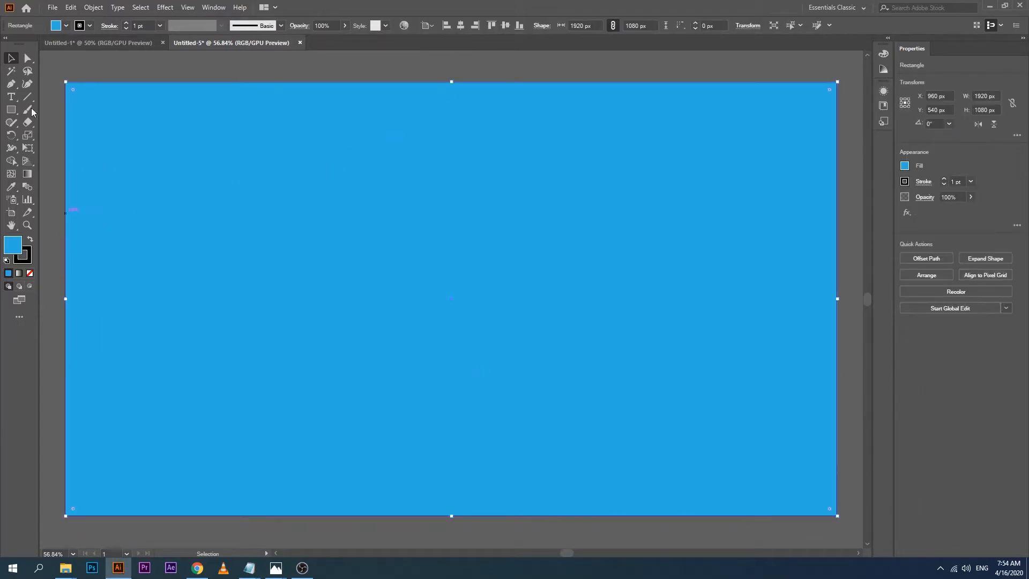
# - Change the rectangle's fill to dark navy, #040447
pyautogui.doubleClick(12, 245)
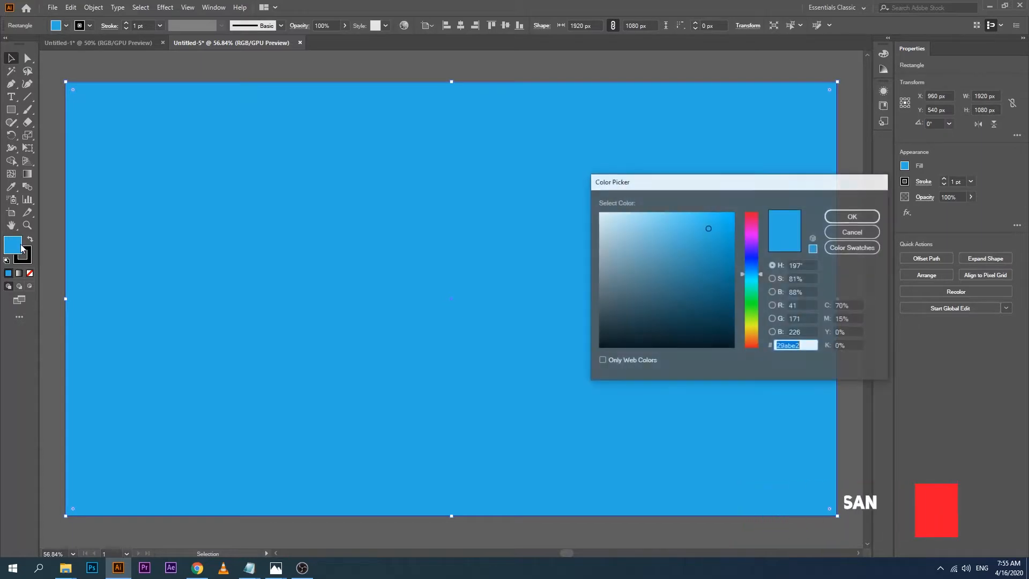
pyautogui.moveTo(760, 274); pyautogui.dragTo(763, 256)
pyautogui.moveTo(724, 303); pyautogui.dragTo(727, 309)
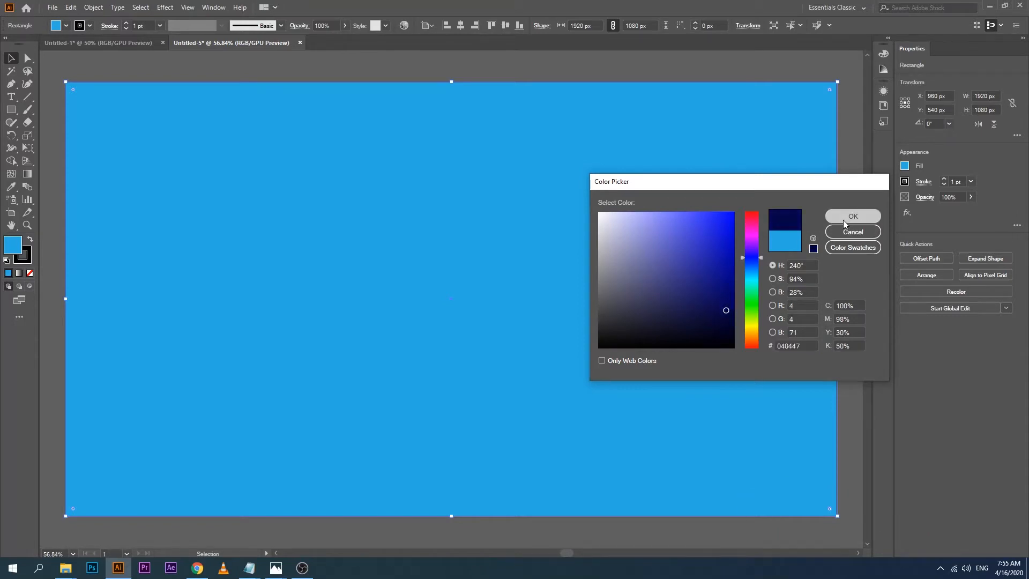
pyautogui.click(852, 216)
pyautogui.click(139, 78)
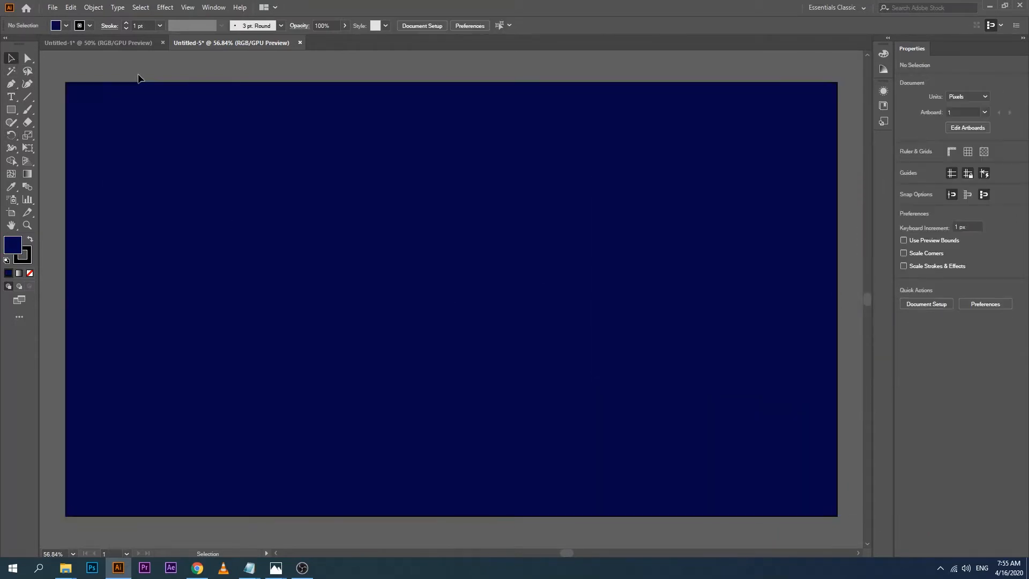
# - Darken the rectangle's navy fill to an even deeper shade
pyautogui.click(276, 217)
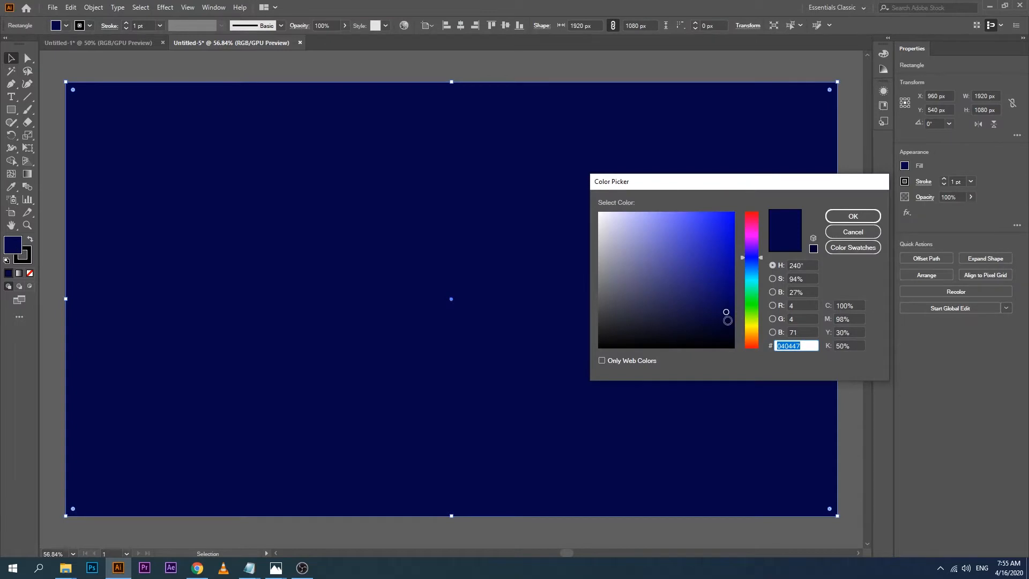
pyautogui.click(852, 216)
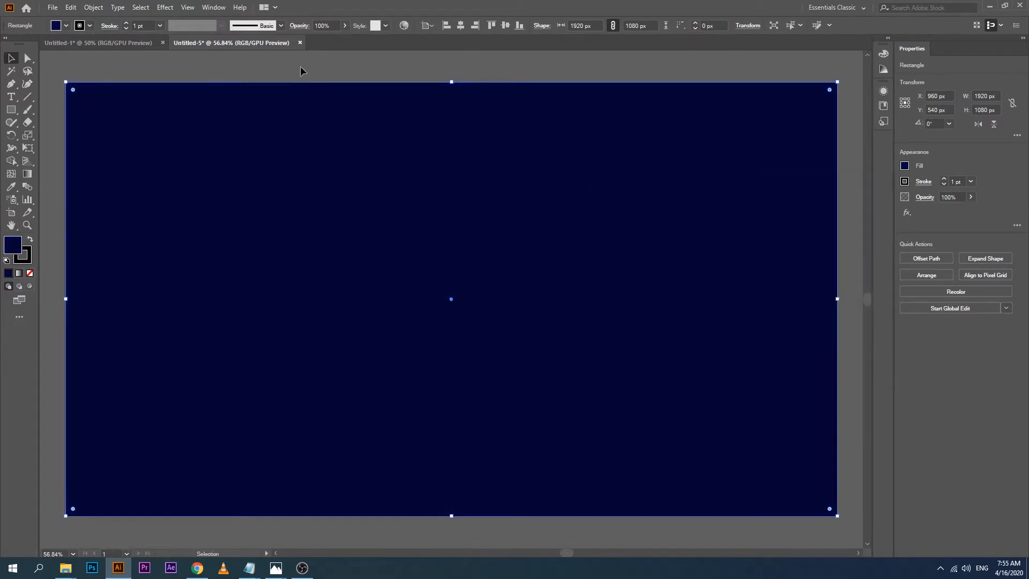
pyautogui.click(300, 71)
# - Display the layers, expand Layer 1 and lock the background rectangle
pyautogui.click(309, 328)
pyautogui.click(214, 7)
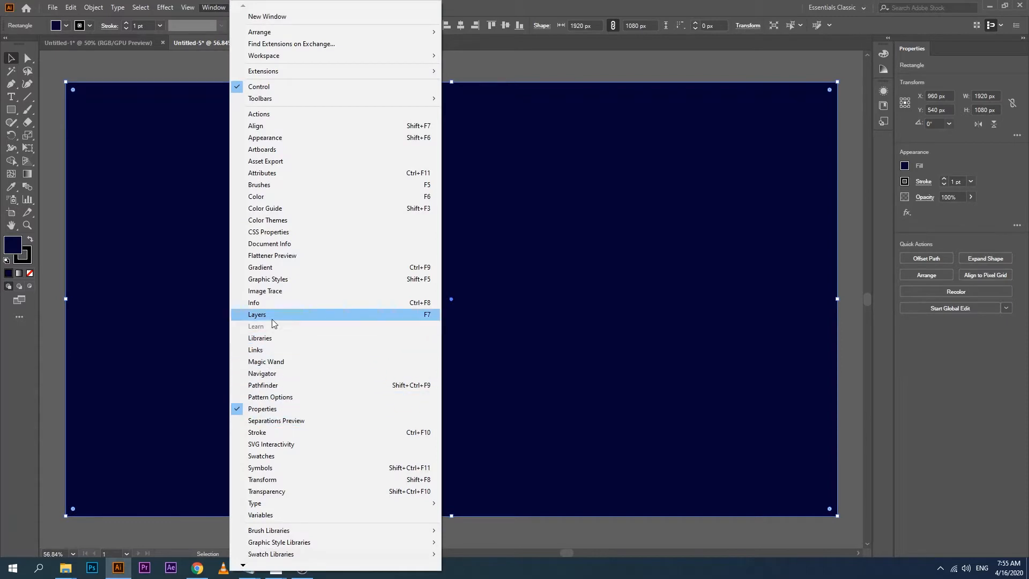
pyautogui.click(268, 314)
pyautogui.click(825, 254)
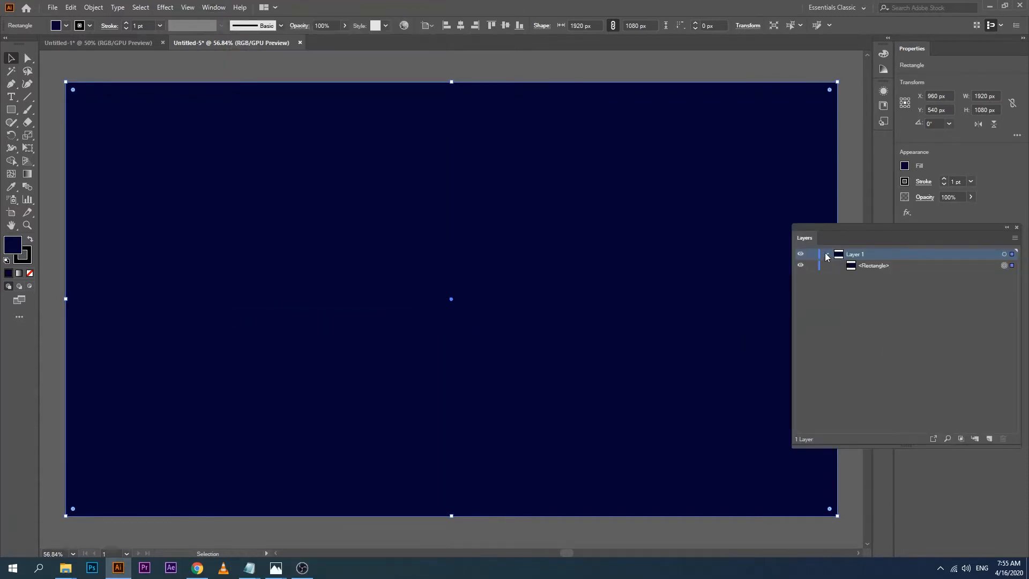
pyautogui.click(801, 264)
pyautogui.click(802, 264)
pyautogui.click(812, 265)
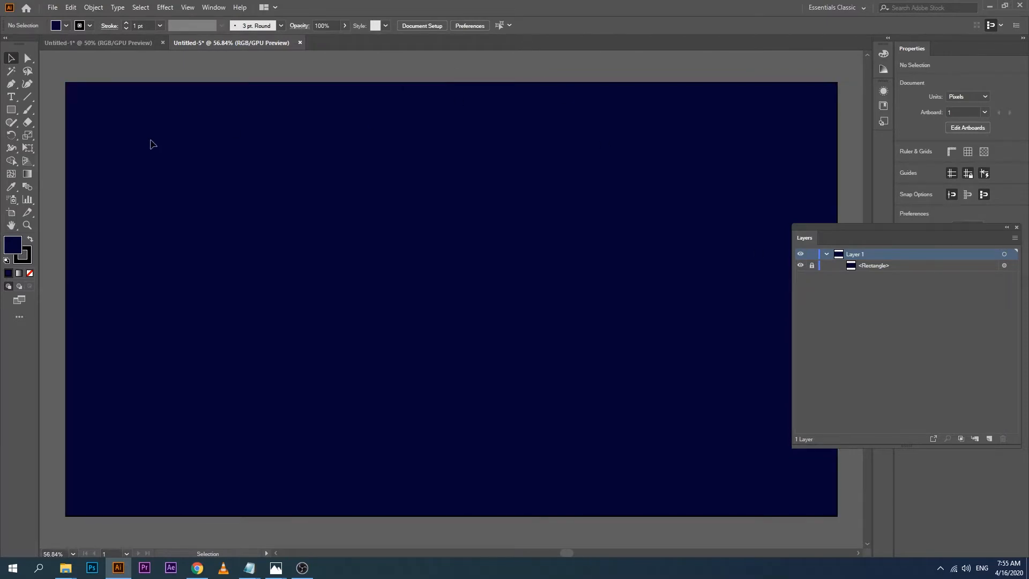
# - Draw a horizontal line about 1920 px long across the full artboard width, just below its upper edge
pyautogui.click(27, 97)
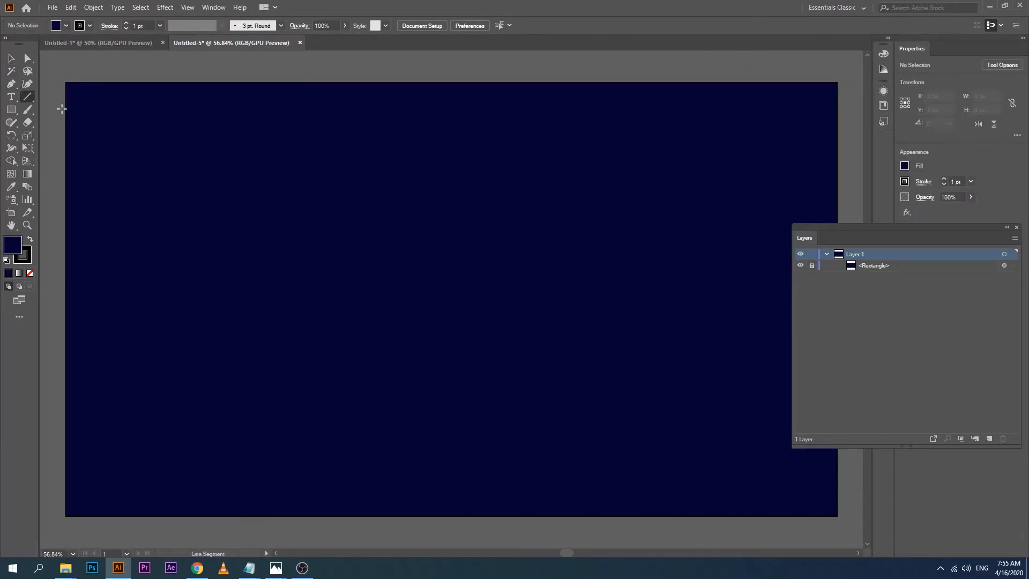
pyautogui.moveTo(64, 94); pyautogui.dragTo(836, 100)
pyautogui.click(11, 58)
pyautogui.click(95, 63)
# - Set the line's stroke colour to white
pyautogui.click(91, 92)
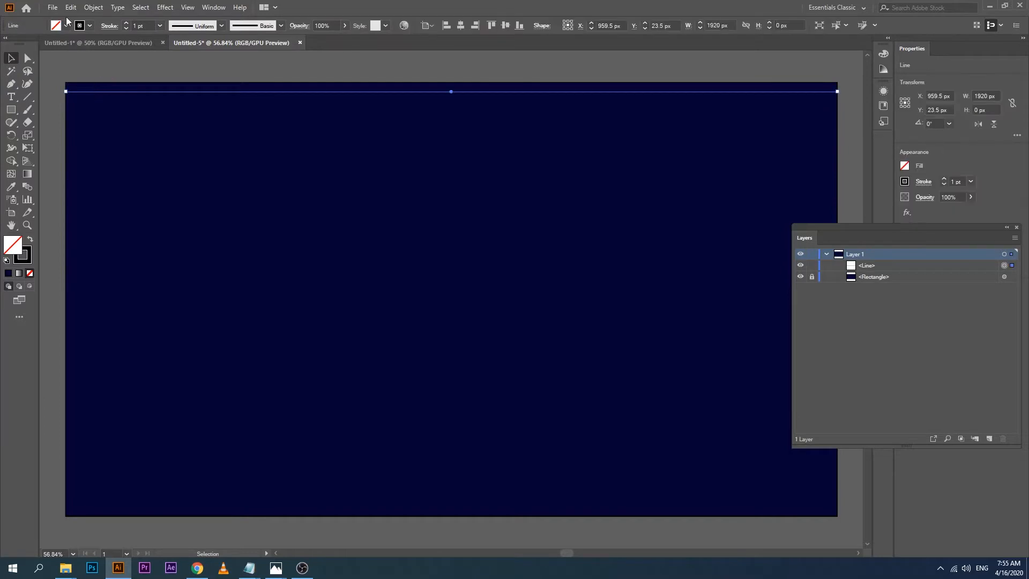
pyautogui.click(90, 25)
pyautogui.click(23, 45)
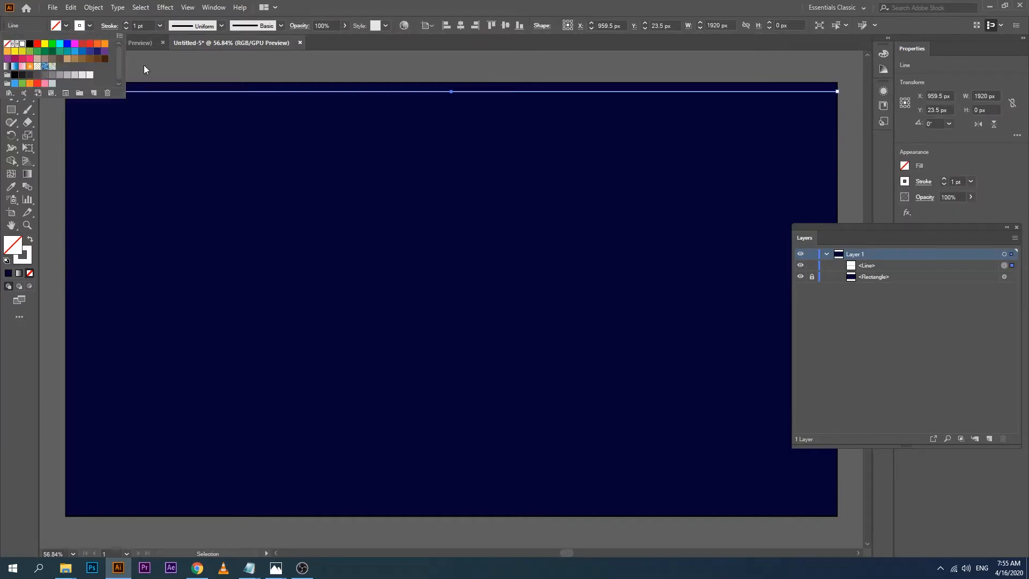
pyautogui.click(144, 66)
pyautogui.click(143, 70)
# - Apply a Transform effect to the line with a 15 px vertical move and 60 copies
pyautogui.click(153, 91)
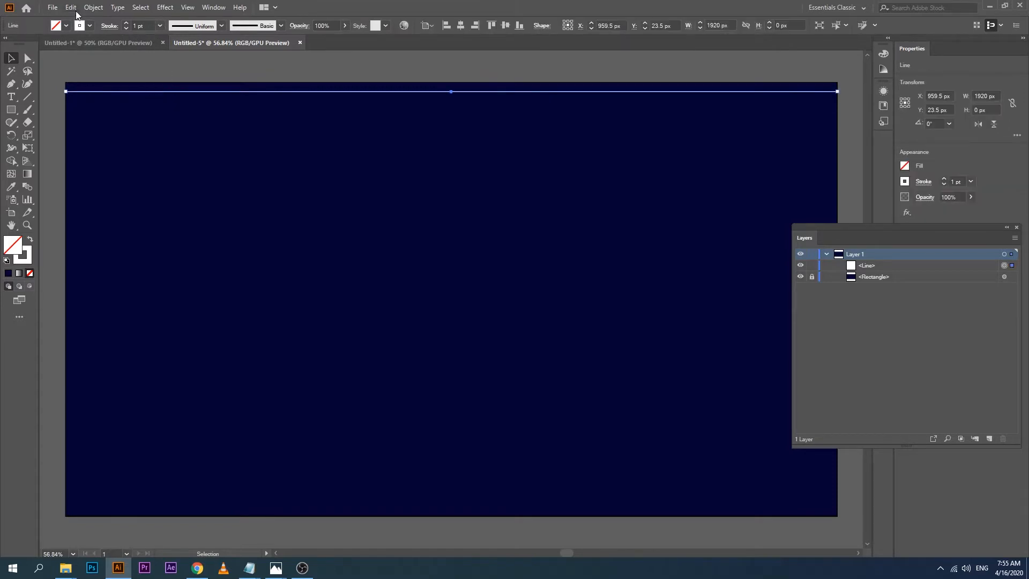
pyautogui.click(167, 7)
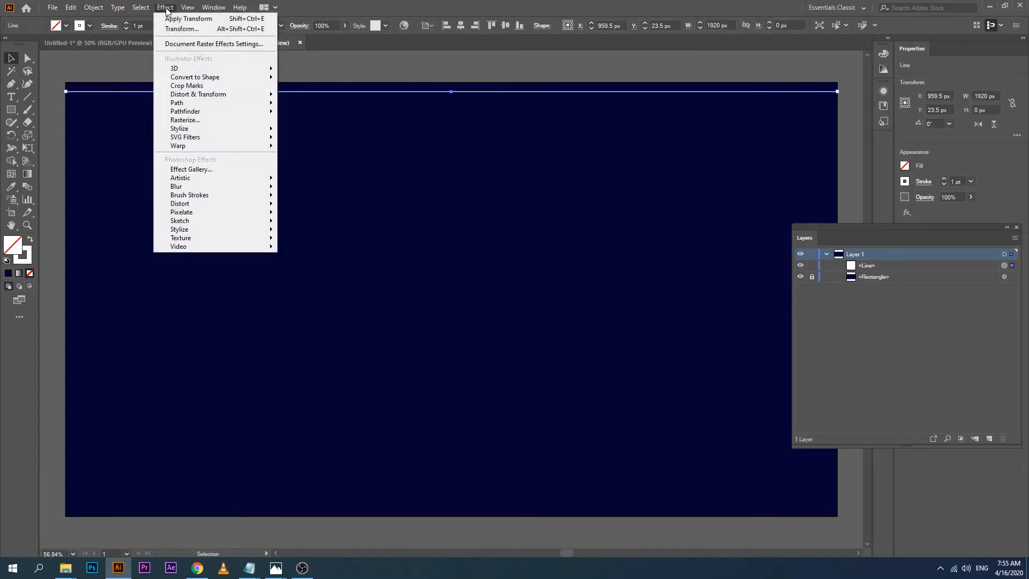
pyautogui.moveTo(195, 95)
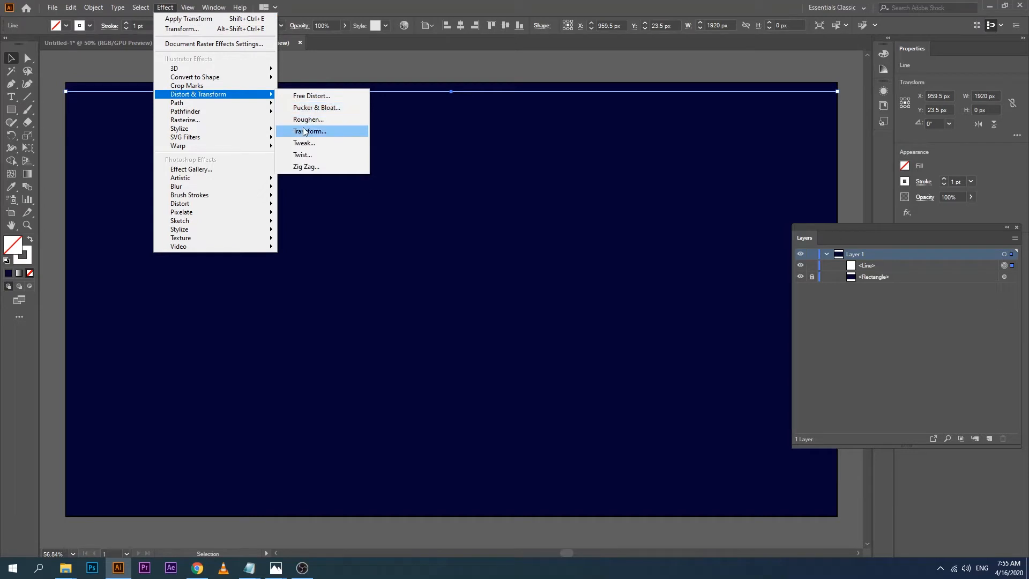
pyautogui.click(307, 132)
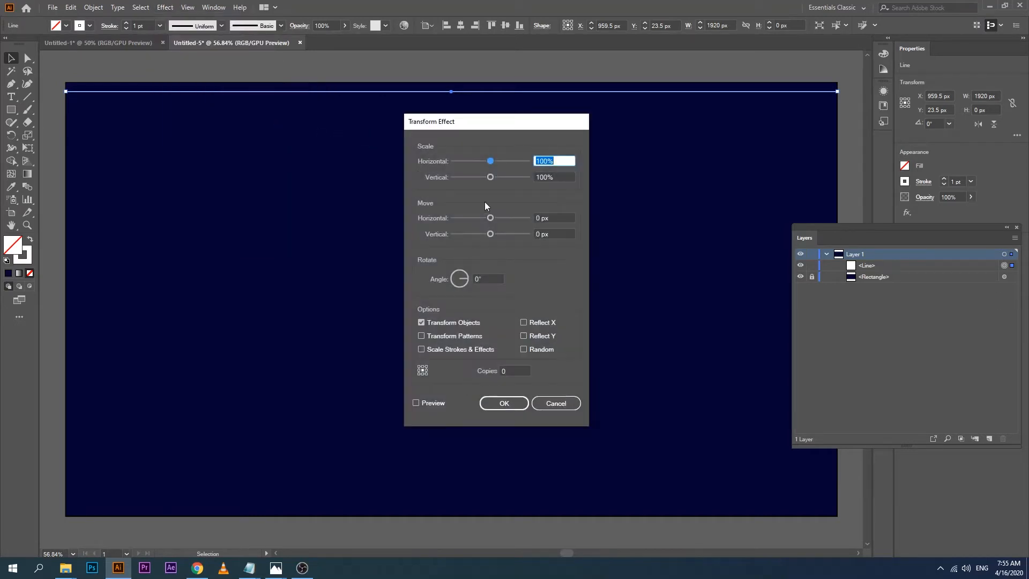
pyautogui.click(548, 234)
pyautogui.write('15')
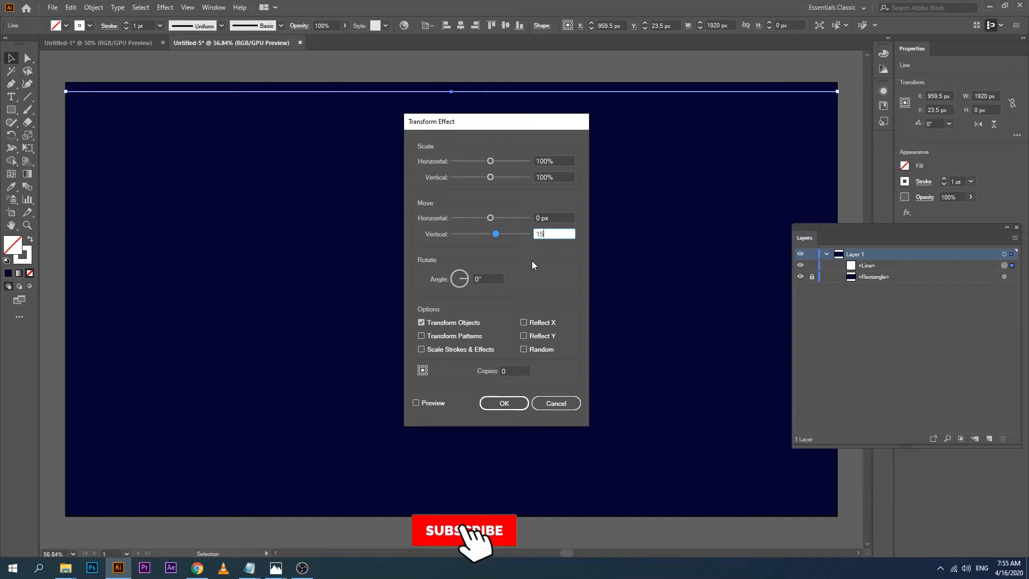
pyautogui.click(508, 372)
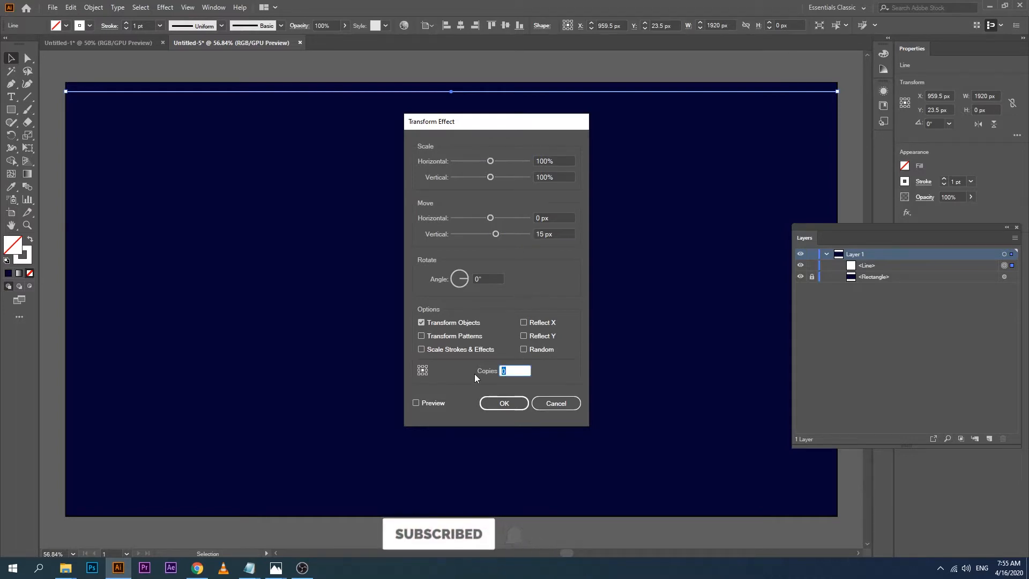
pyautogui.write('60')
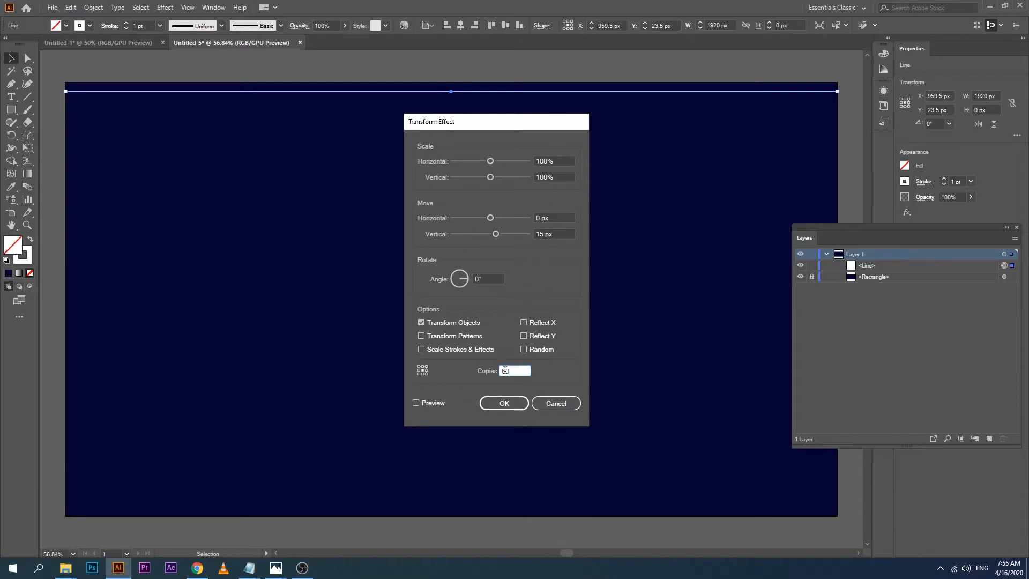
pyautogui.click(504, 403)
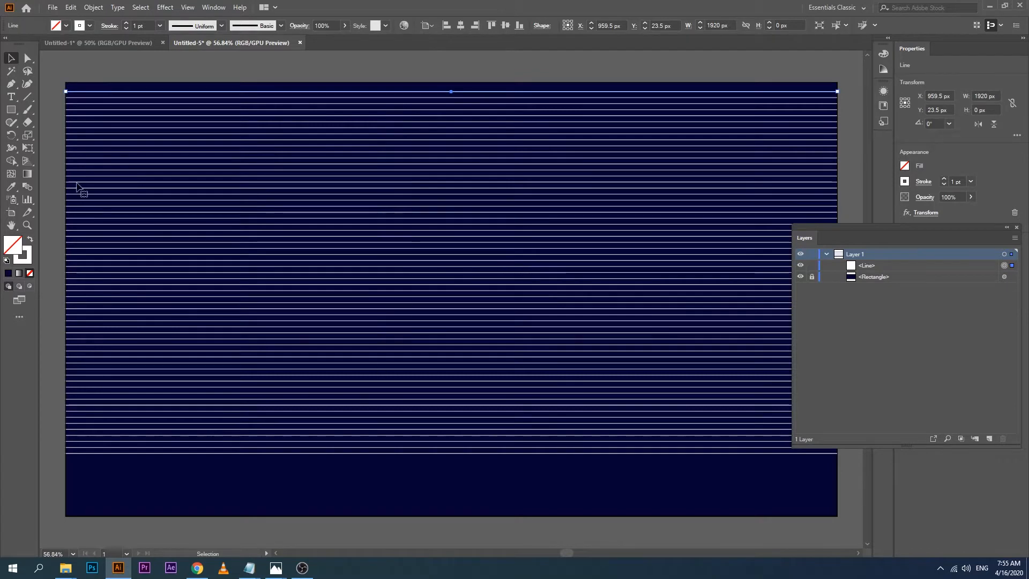
# - Expand the appearance of the repeated line into separate editable paths
pyautogui.click(195, 134)
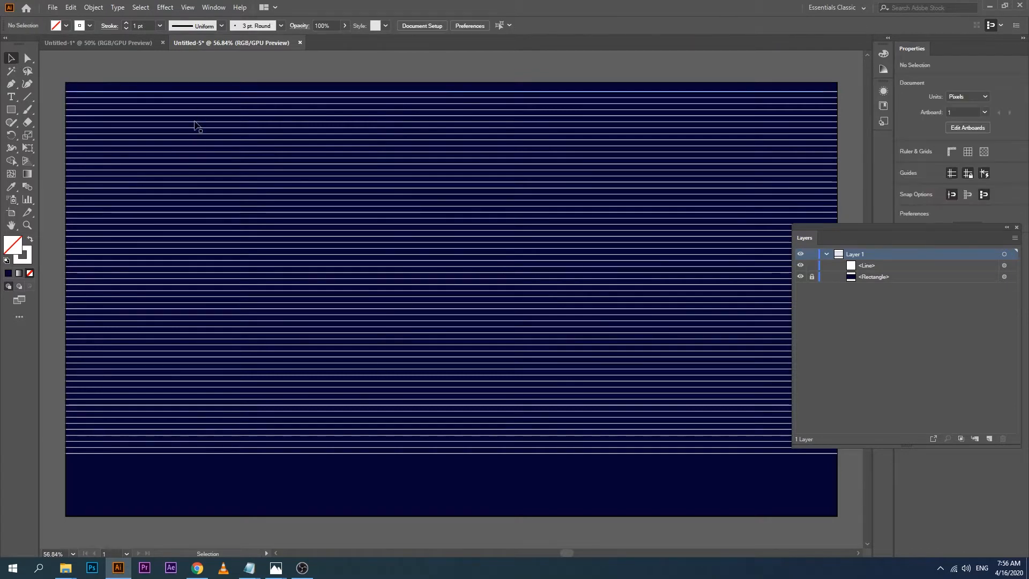
pyautogui.click(204, 92)
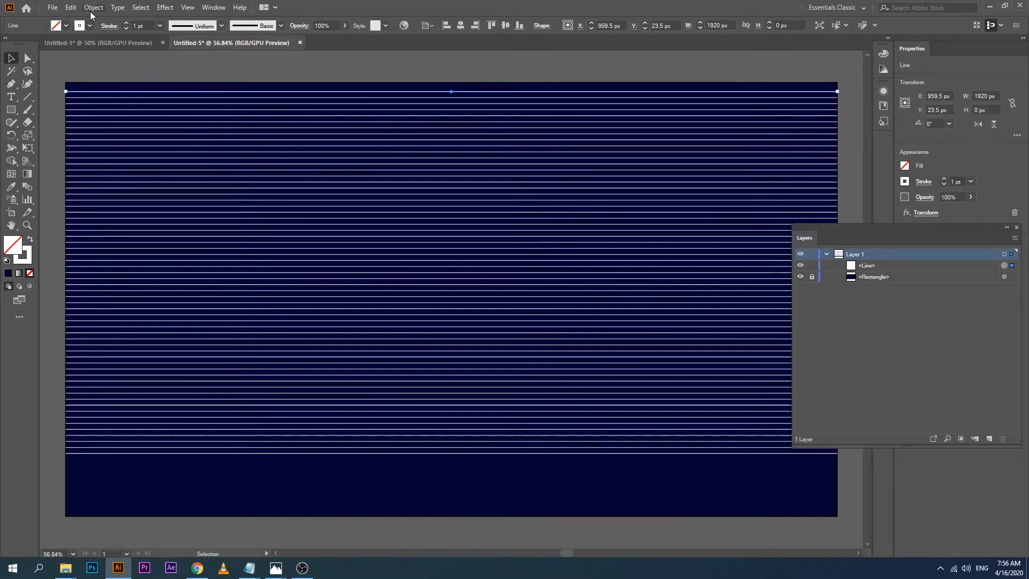
pyautogui.click(92, 8)
pyautogui.click(144, 146)
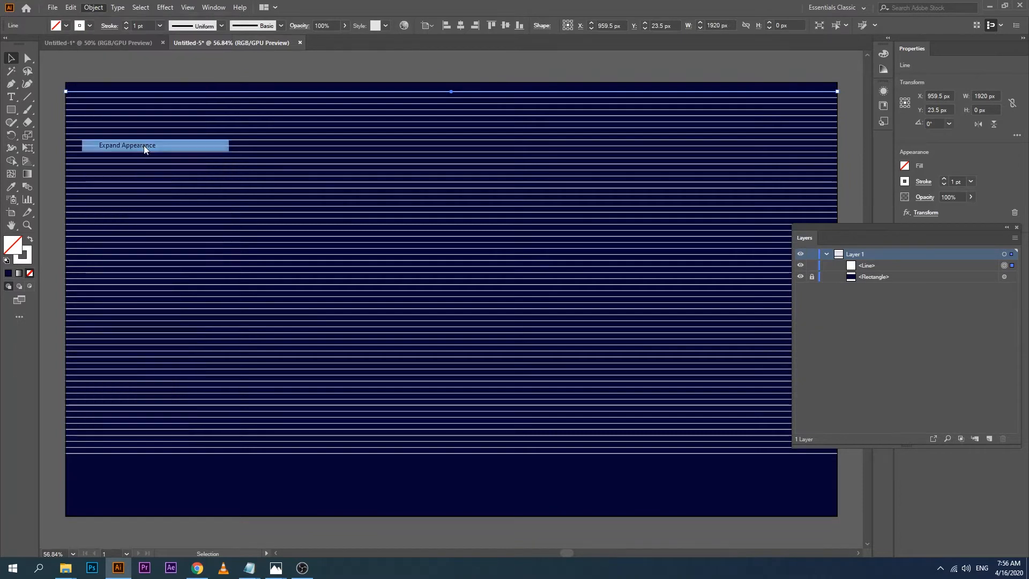
# - Move the group of lines straight down to a Y position of 624.5 px, with its last line at the artboard's lower edge
pyautogui.moveTo(438, 340); pyautogui.dragTo(439, 368)
pyautogui.hotkey('shift', 'Down')
pyautogui.hotkey('shift', 'Down')
pyautogui.hotkey('shift', 'Down')
pyautogui.hotkey('shift', 'Down')
pyautogui.hotkey('shift', 'Down')
pyautogui.hotkey('shift', 'Down')
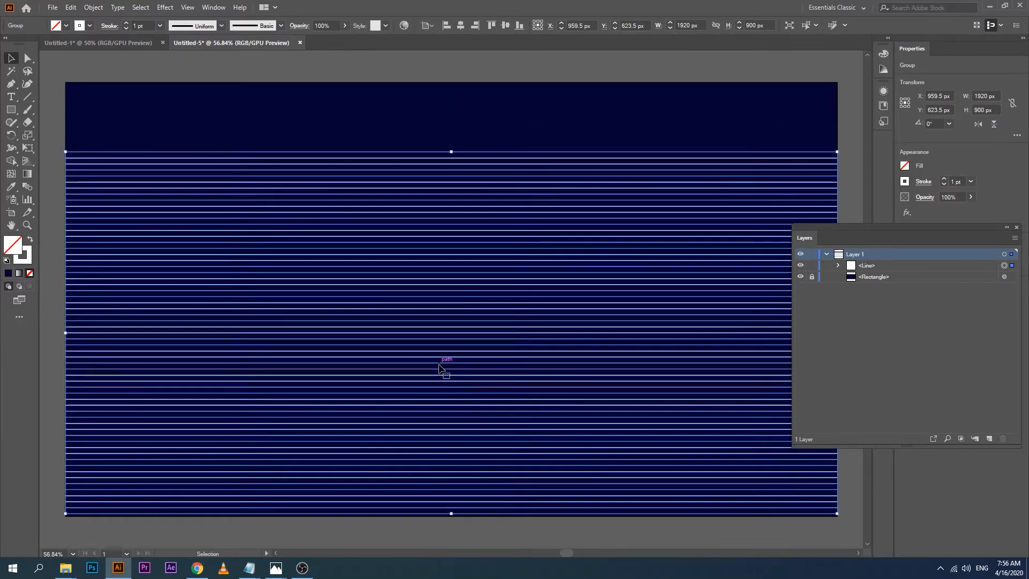
pyautogui.press('Down')
pyautogui.press('Down')
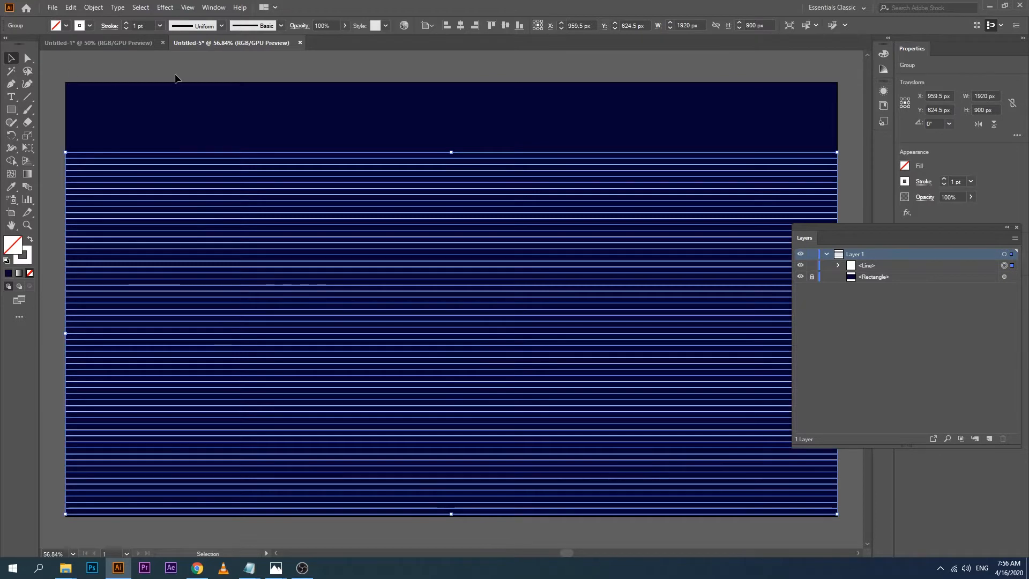
# - Compress the group of lines from its upper edge to about 457.5 px high, keeping its lower edge in place
pyautogui.click(317, 193)
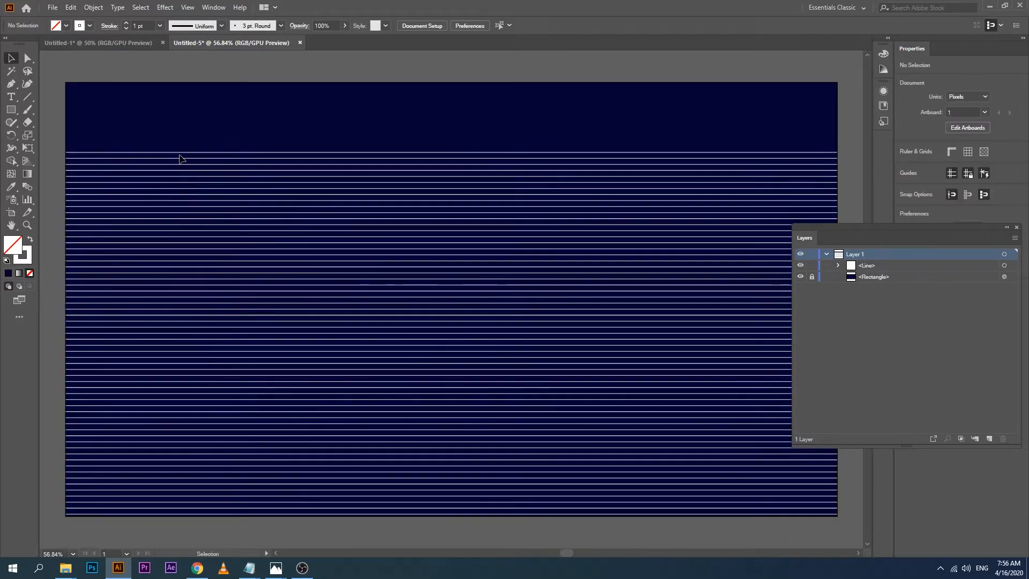
pyautogui.click(181, 154)
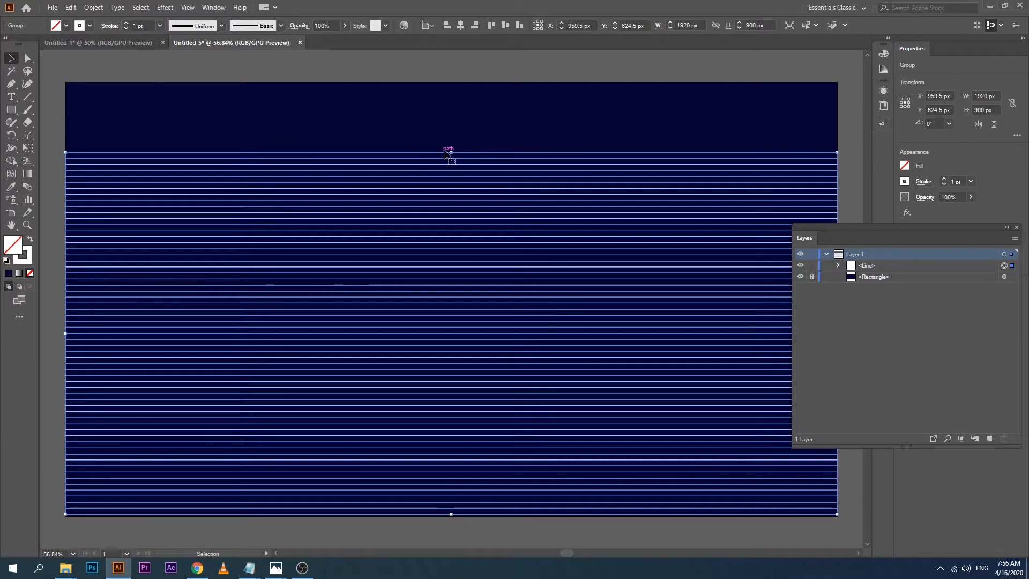
pyautogui.moveTo(451, 152); pyautogui.dragTo(444, 332)
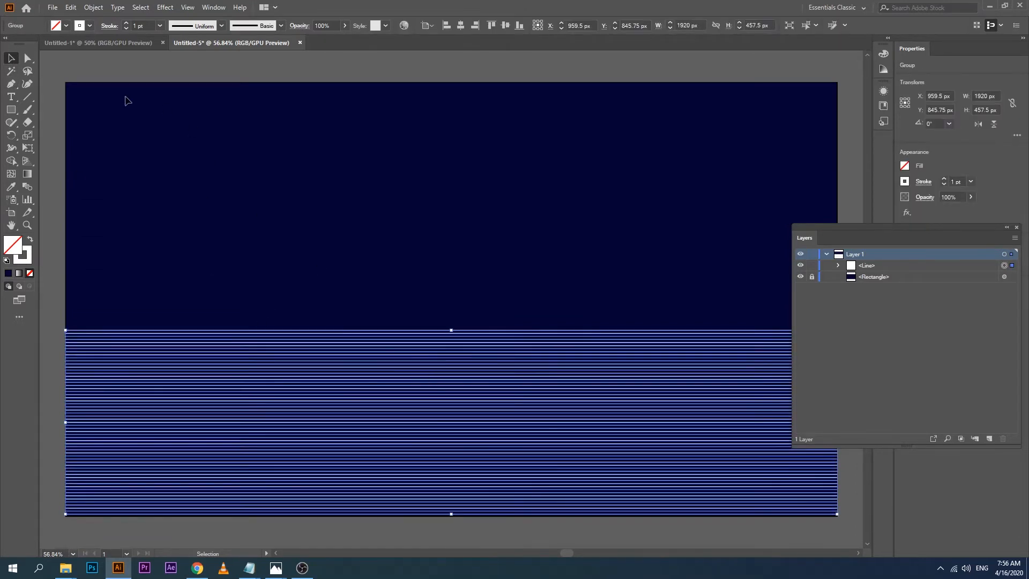
pyautogui.click(93, 7)
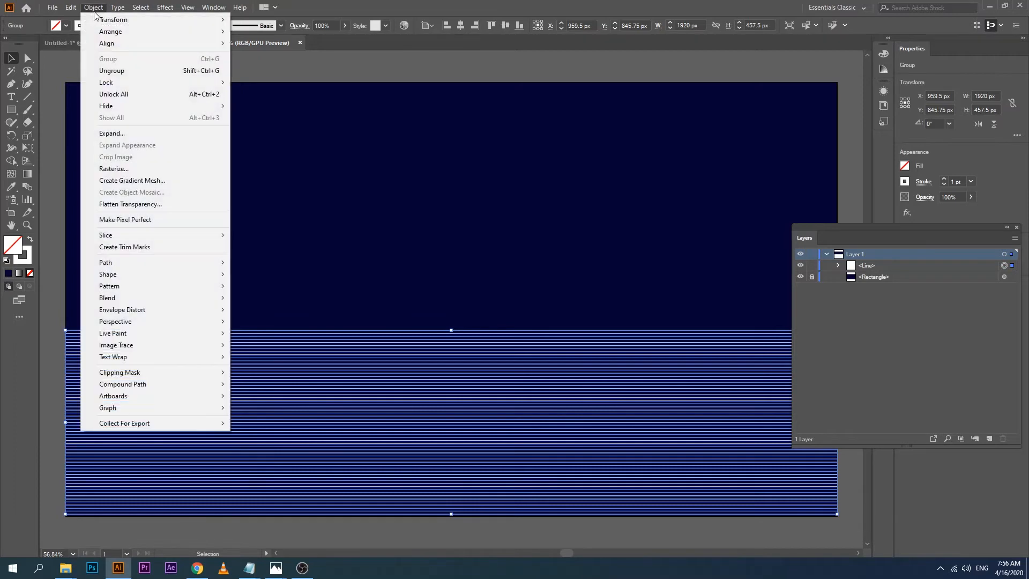
pyautogui.moveTo(143, 311)
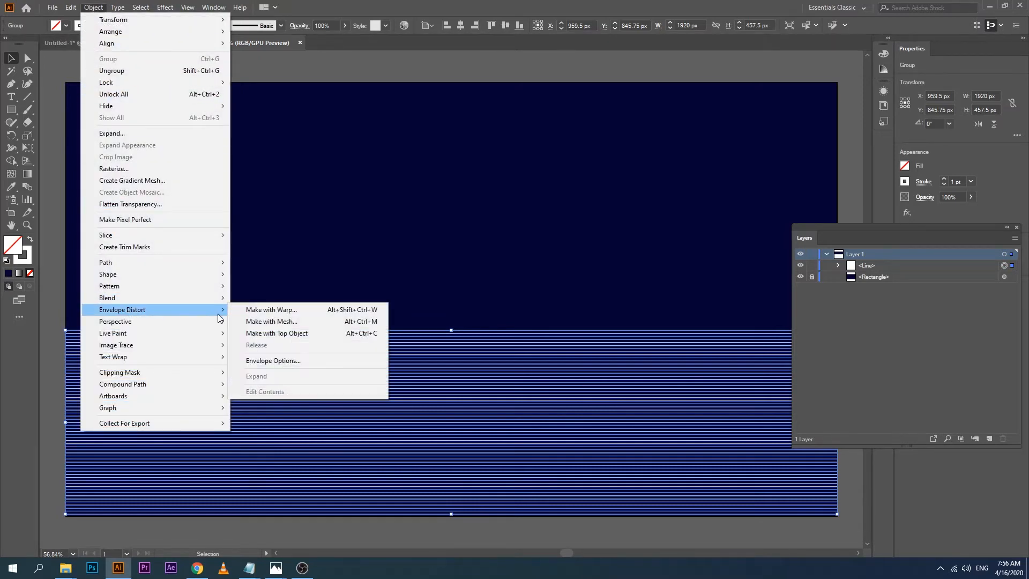
pyautogui.click(273, 361)
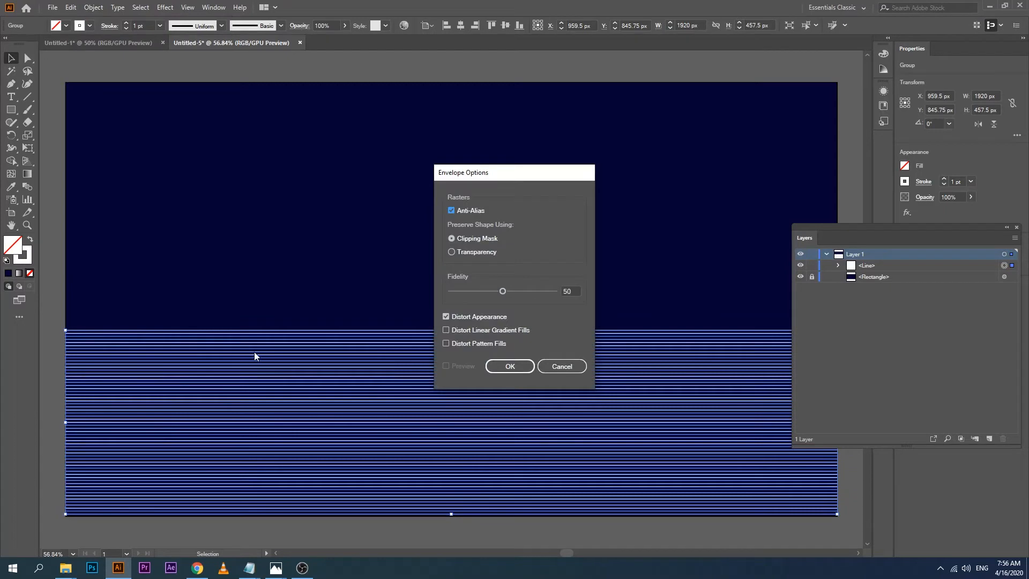
pyautogui.click(499, 367)
# - Apply an envelope mesh with 5 rows and 5 columns to the group of lines, with the preview on
pyautogui.click(95, 8)
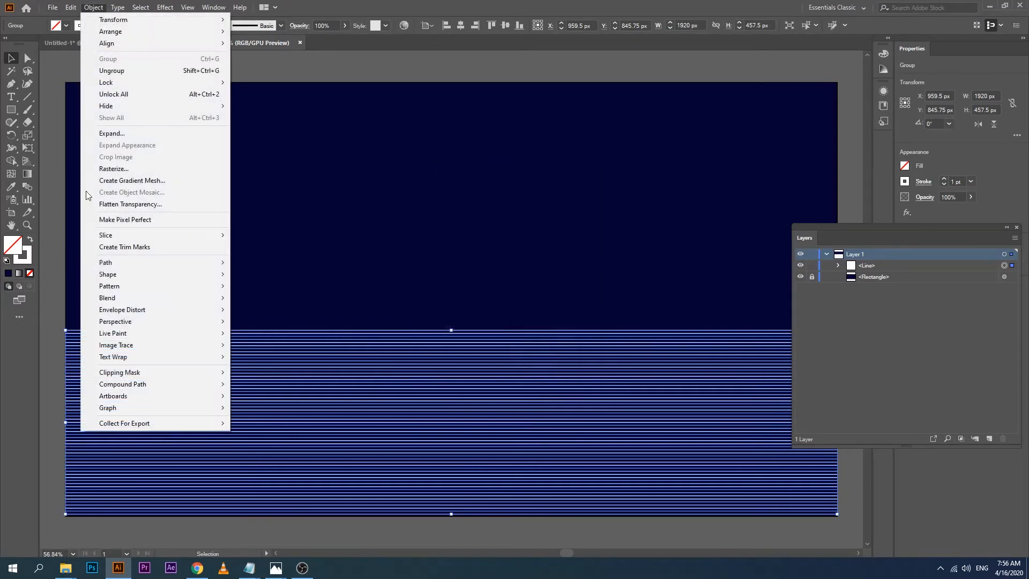
pyautogui.moveTo(189, 310)
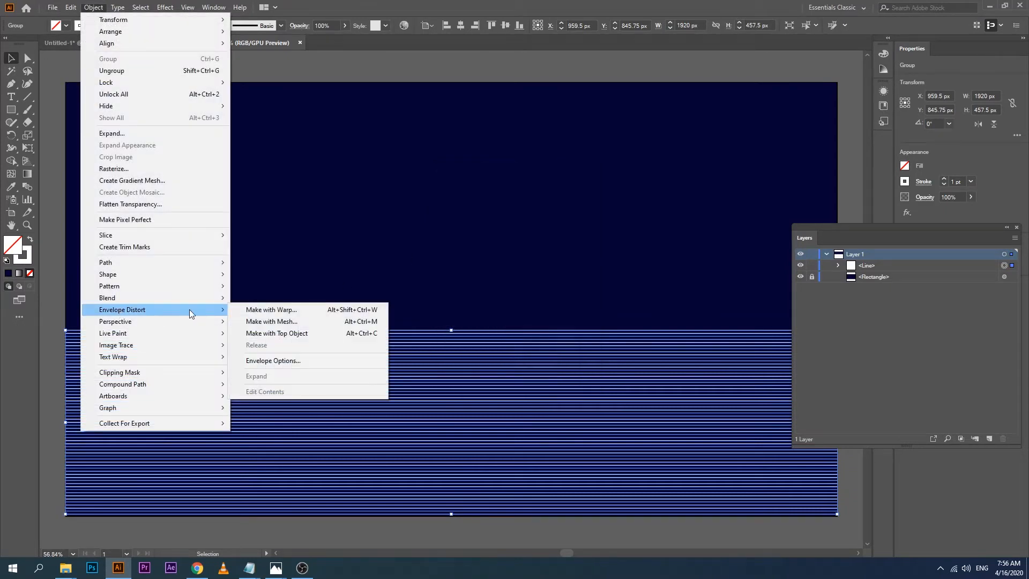
pyautogui.click(270, 322)
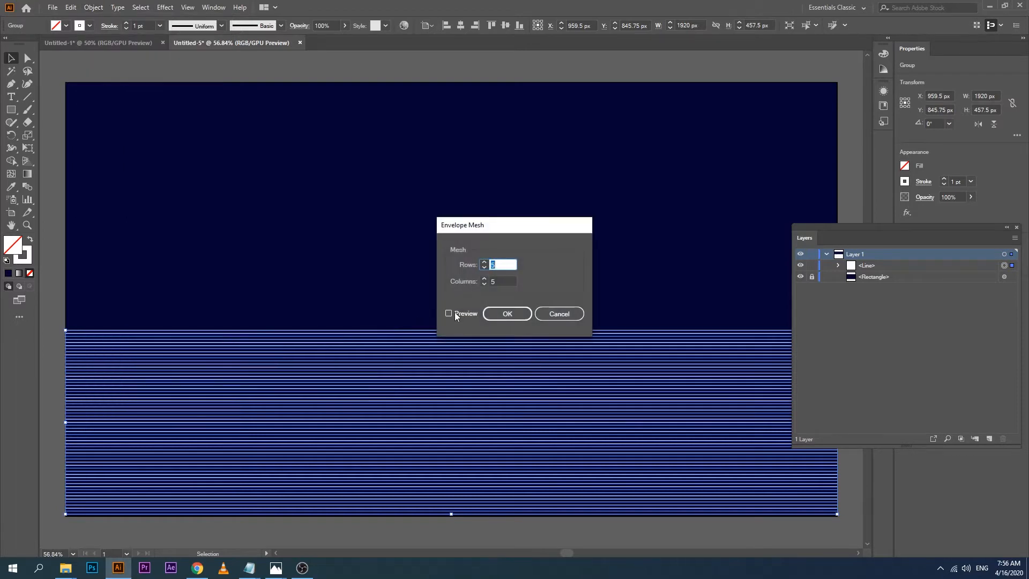
pyautogui.click(455, 313)
pyautogui.click(459, 313)
pyautogui.click(459, 313)
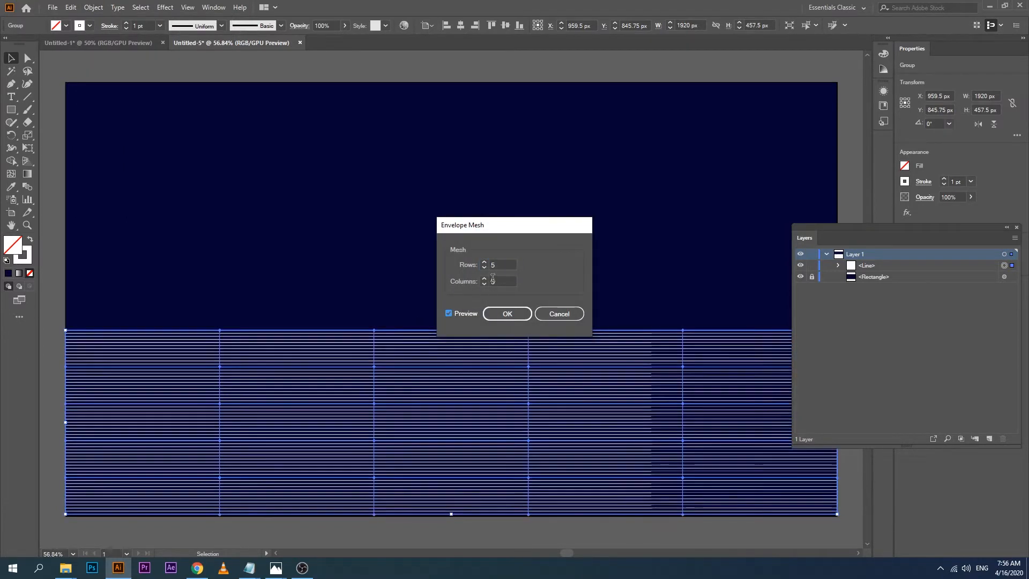
pyautogui.doubleClick(495, 263)
pyautogui.press('Tab')
pyautogui.click(498, 312)
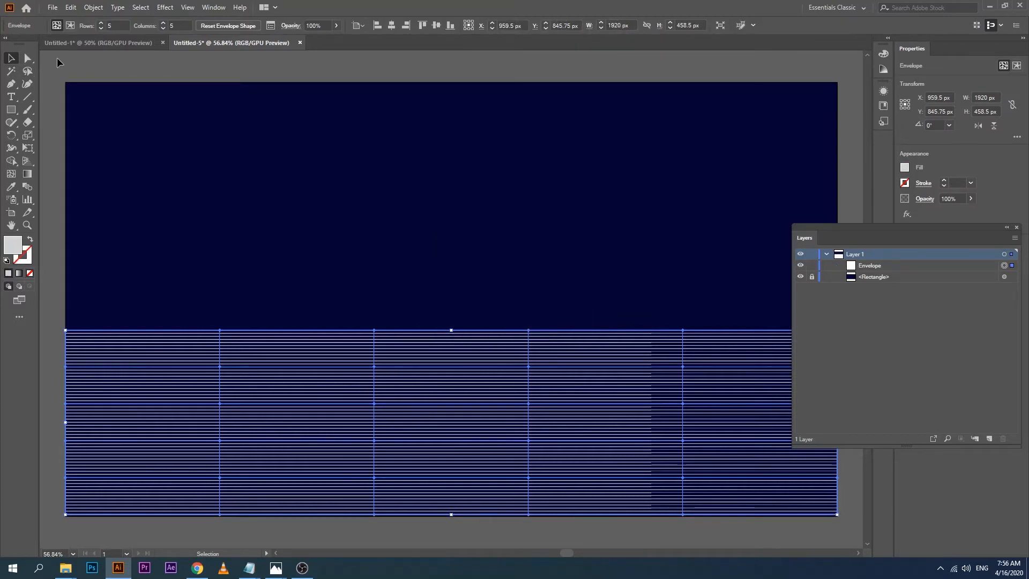
# - Pull the second and fourth mesh points on the envelope's upper edge down into two dips, the fourth to about X 1166.5, Y 674.5 px
pyautogui.click(29, 60)
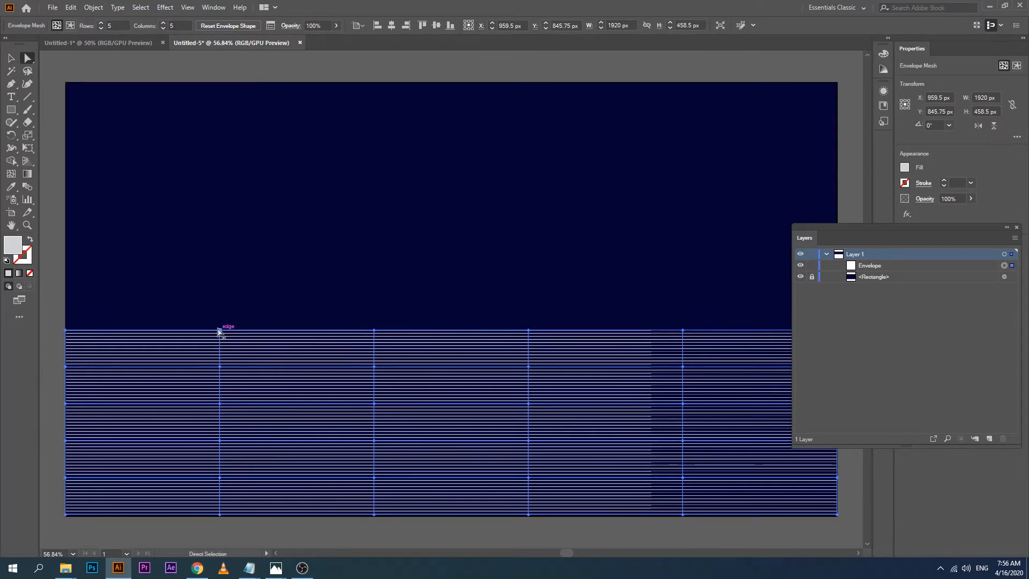
pyautogui.moveTo(221, 334); pyautogui.dragTo(223, 341)
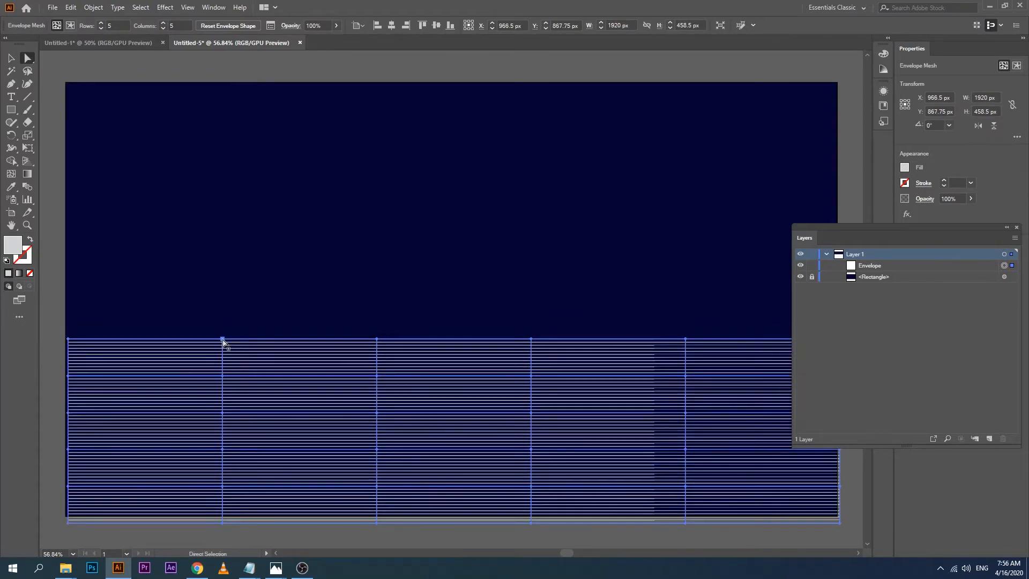
pyautogui.hotkey('ctrl', 'z')
pyautogui.click(219, 330)
pyautogui.moveTo(220, 331); pyautogui.dragTo(234, 354)
pyautogui.moveTo(524, 338)
pyautogui.mouseDown()
pyautogui.moveTo(544, 343)
pyautogui.moveTo(538, 356)
pyautogui.moveTo(518, 353)
pyautogui.moveTo(533, 355)
pyautogui.mouseUp()
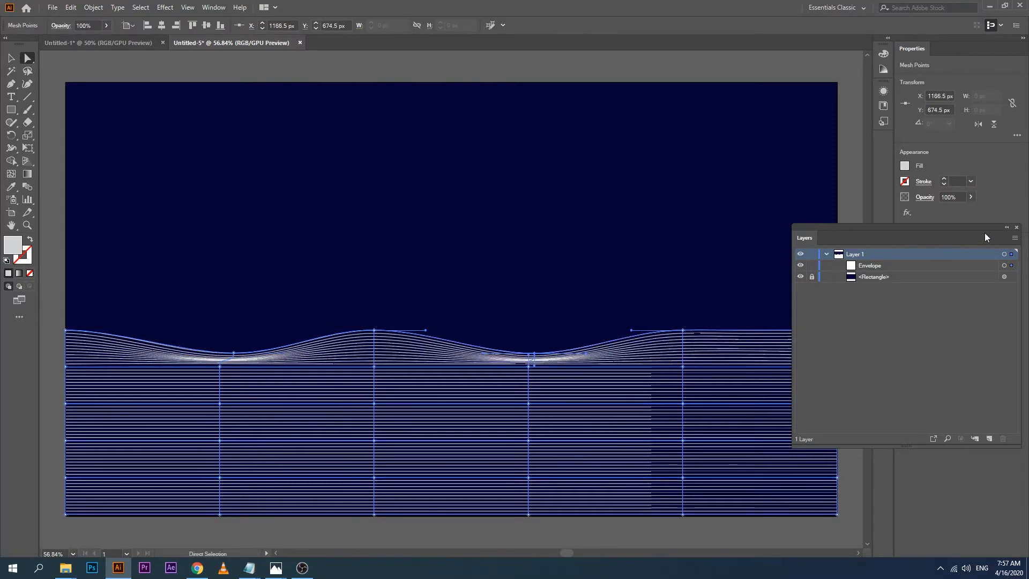
# - Move the Layers panel clear of the lines and raise the fifth upper-edge mesh point into a crest at about X 1533.5, Y 567.5 px
pyautogui.moveTo(877, 234); pyautogui.dragTo(876, 69)
pyautogui.moveTo(689, 335)
pyautogui.mouseDown()
pyautogui.moveTo(750, 346)
pyautogui.moveTo(677, 338)
pyautogui.moveTo(699, 349)
pyautogui.mouseUp()
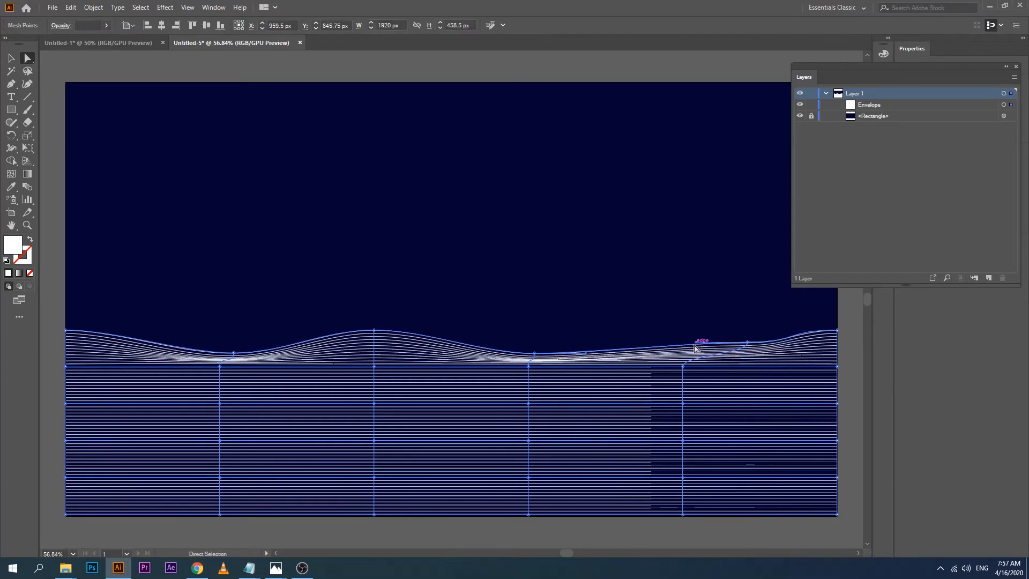
pyautogui.moveTo(697, 343); pyautogui.dragTo(683, 315)
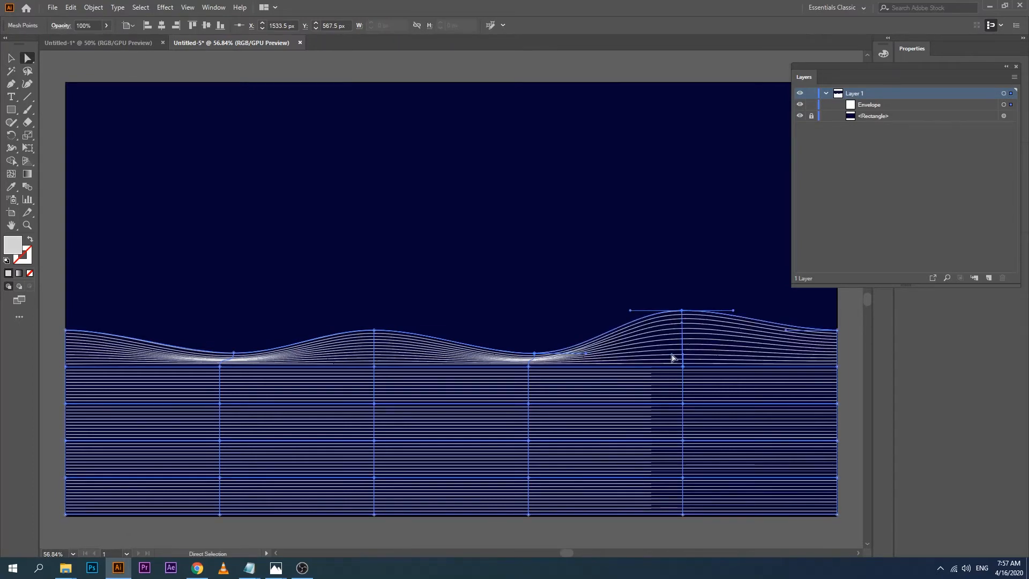
# - Shift several interior mesh points in the envelope's second to fifth columns, mostly upward, to bend the inner lines into irregular waves
pyautogui.moveTo(532, 440); pyautogui.dragTo(581, 432)
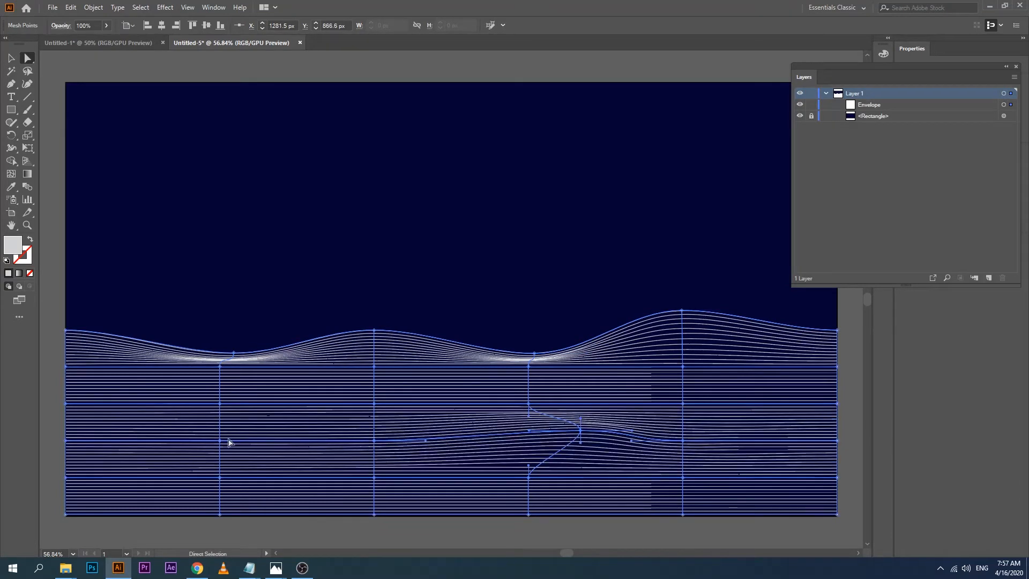
pyautogui.moveTo(220, 441); pyautogui.dragTo(261, 430)
pyautogui.moveTo(374, 406); pyautogui.dragTo(384, 378)
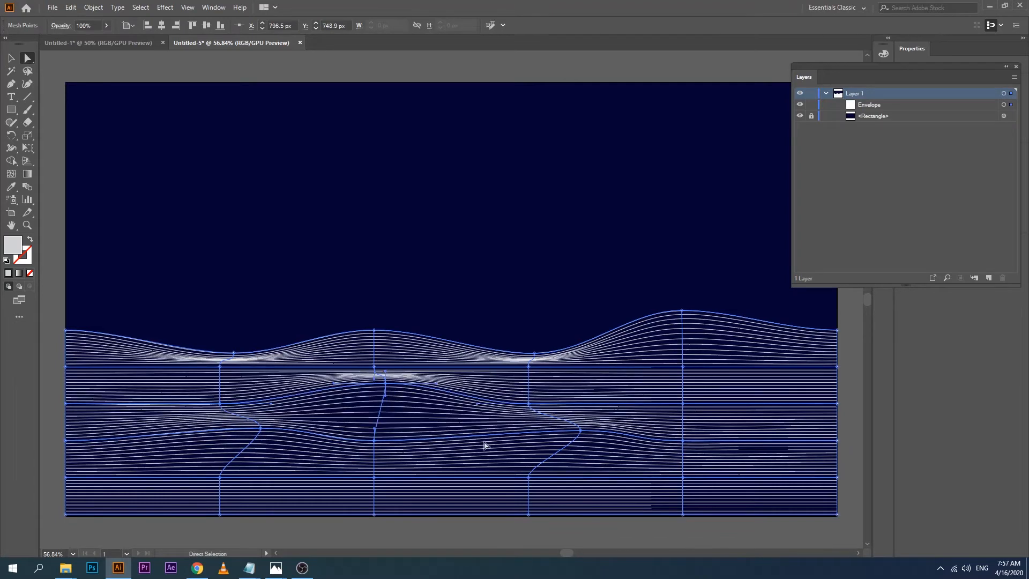
pyautogui.moveTo(686, 444); pyautogui.dragTo(680, 367)
pyautogui.moveTo(374, 477); pyautogui.dragTo(419, 454)
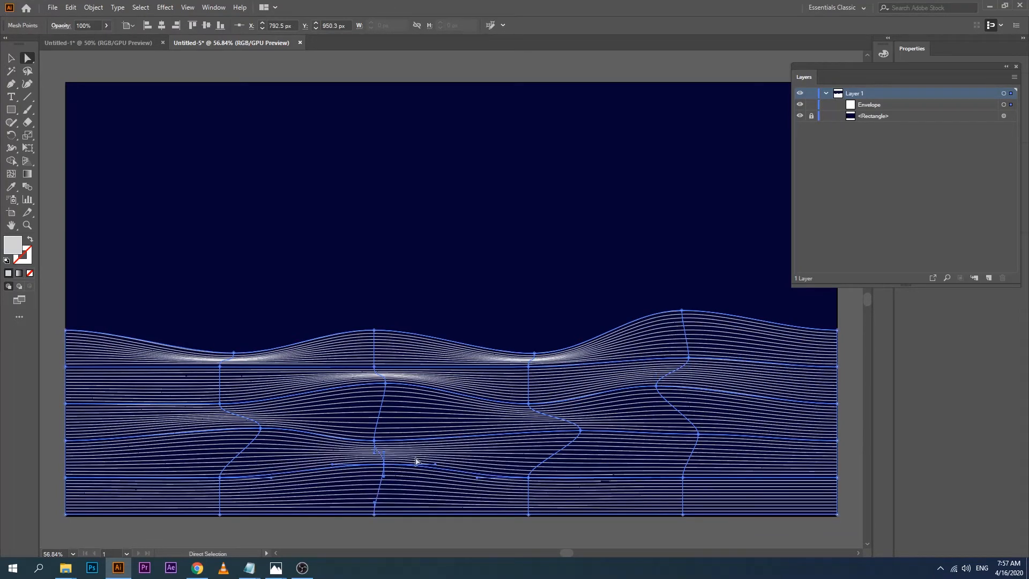
# - Expand the wavy envelope into editable paths with Object and Fill enabled, and deselect it
pyautogui.click(11, 57)
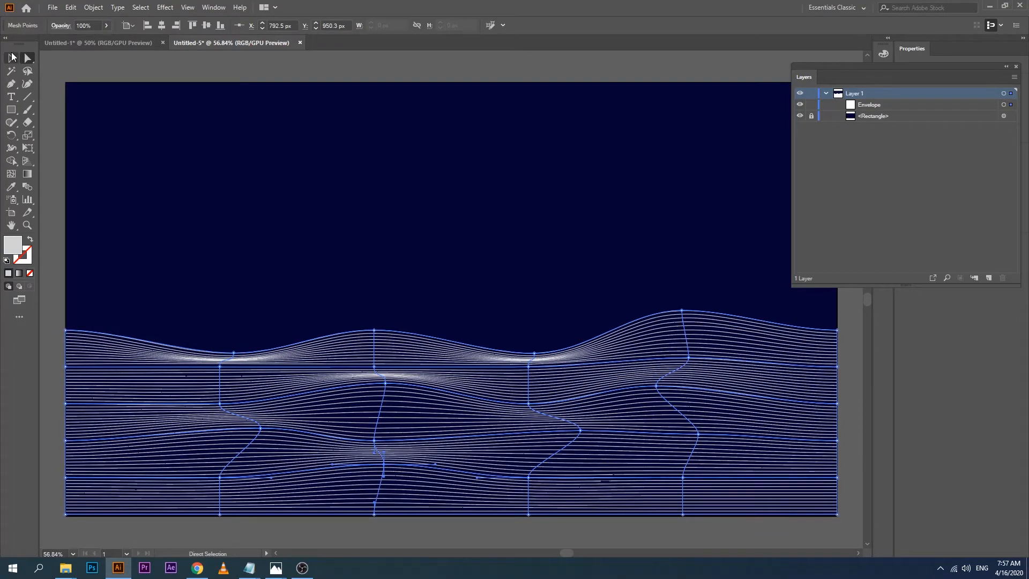
pyautogui.click(62, 214)
pyautogui.click(405, 448)
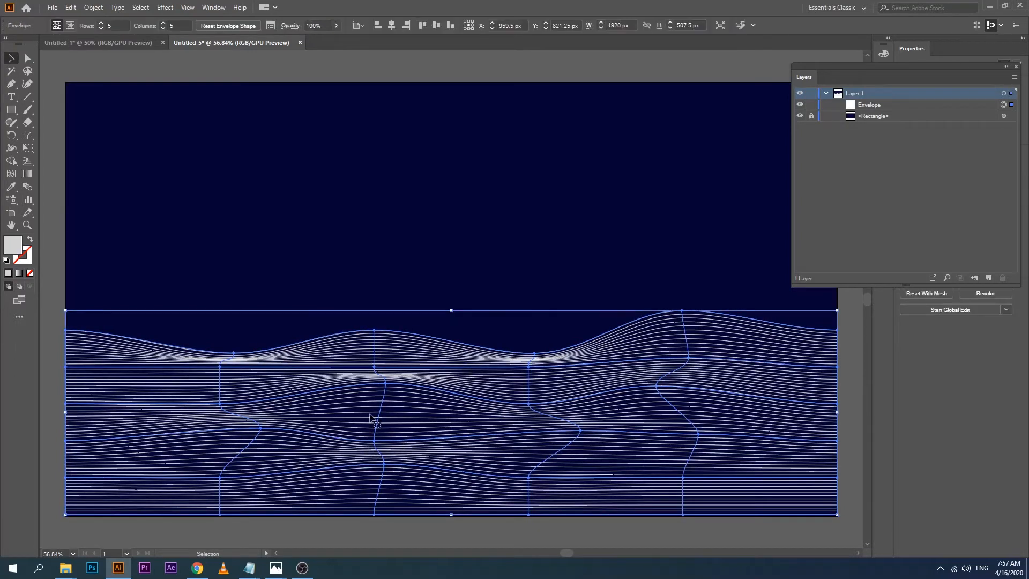
pyautogui.click(99, 8)
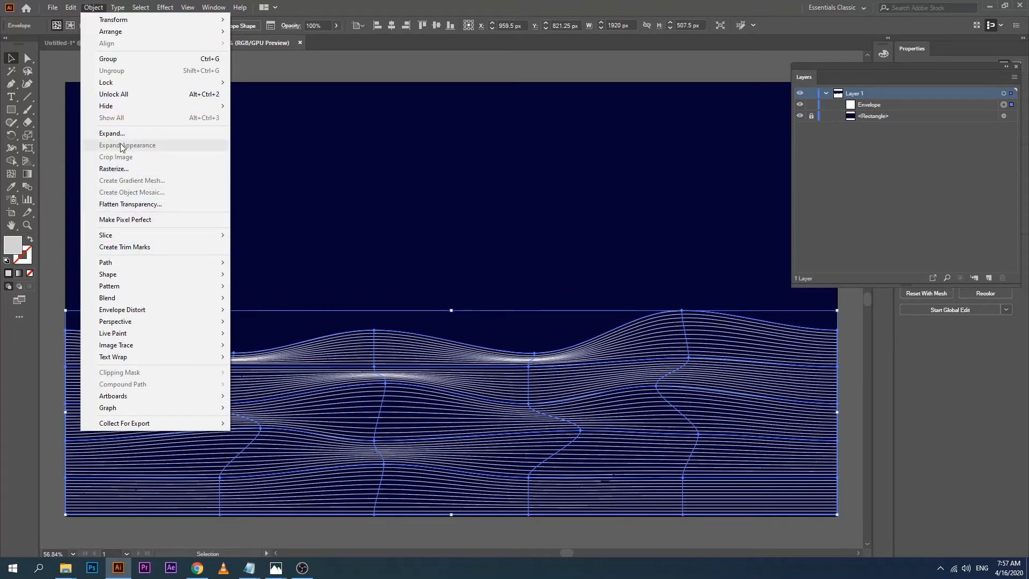
pyautogui.click(135, 137)
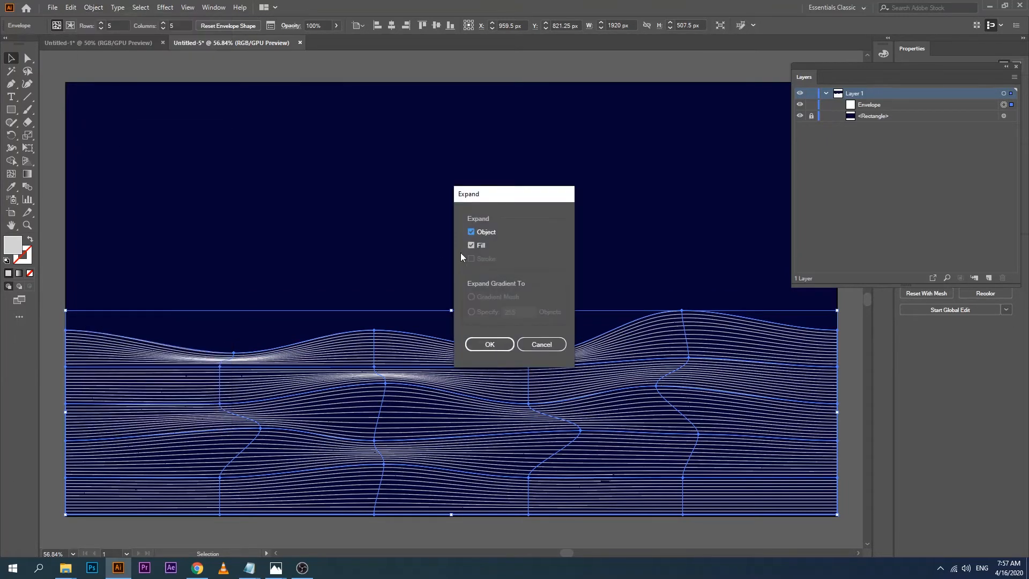
pyautogui.click(490, 343)
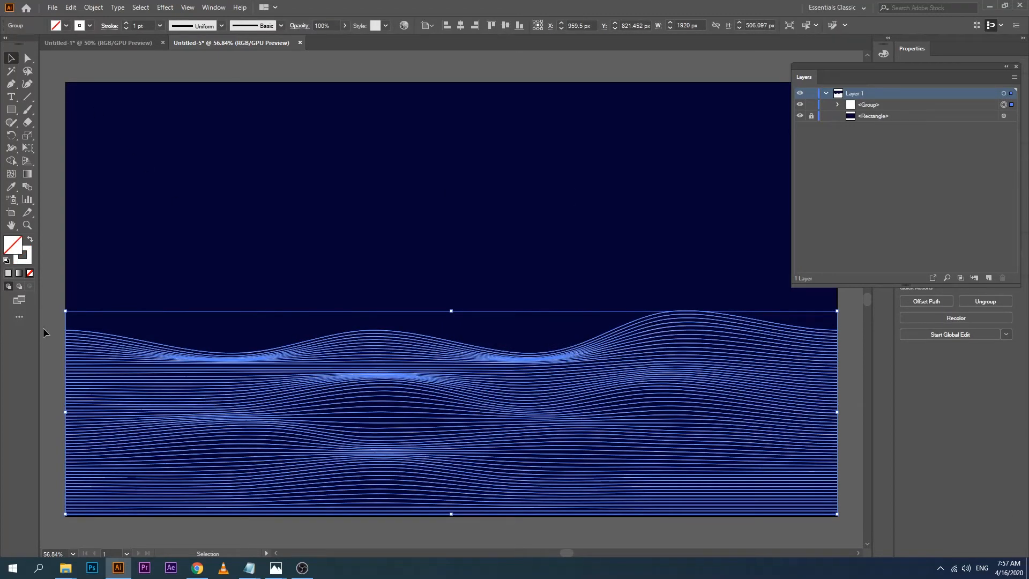
pyautogui.click(56, 342)
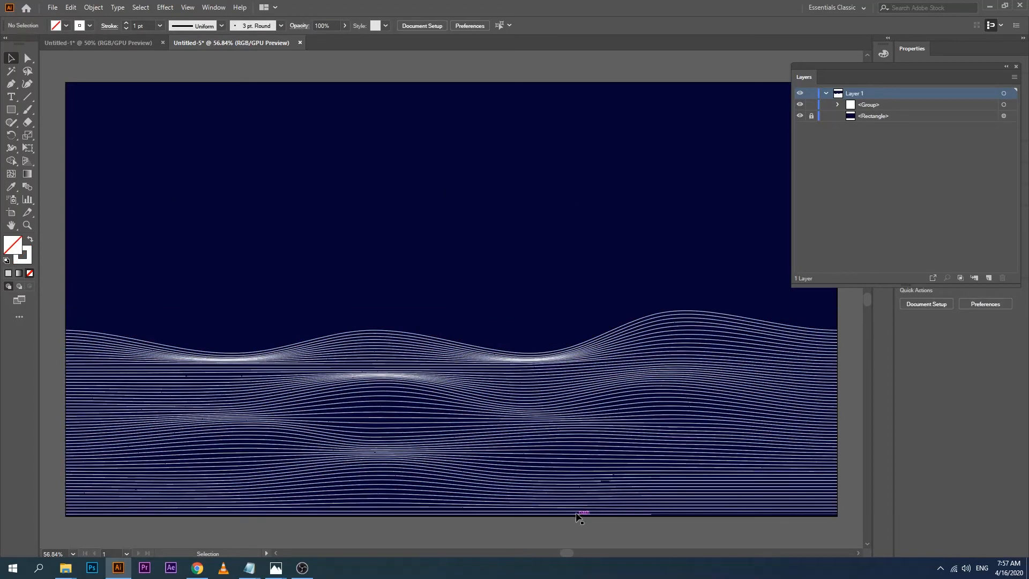
# - Set the stroke colour of the wavy line group to a dark green swatch and deselect it
pyautogui.click(369, 402)
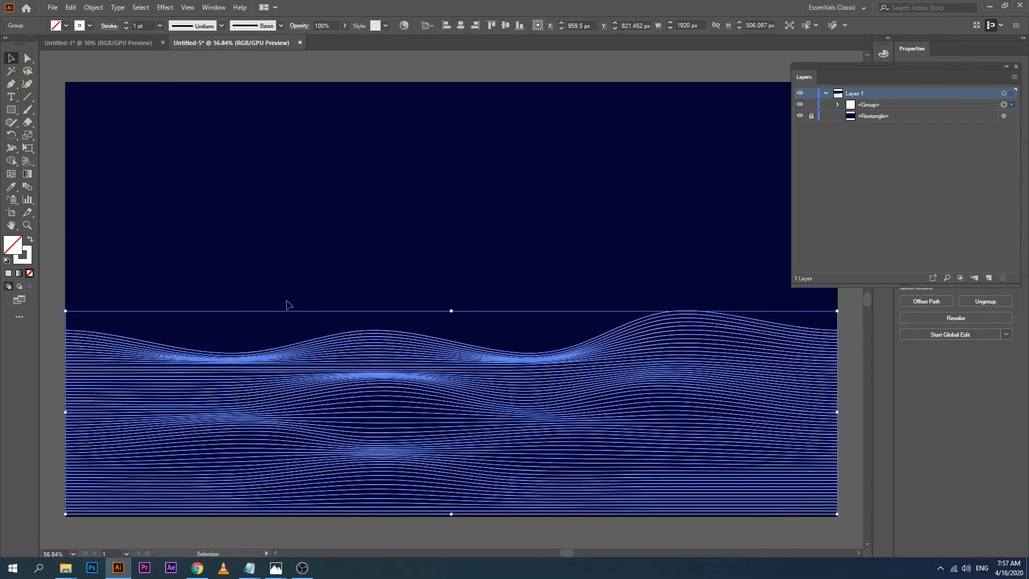
pyautogui.click(90, 26)
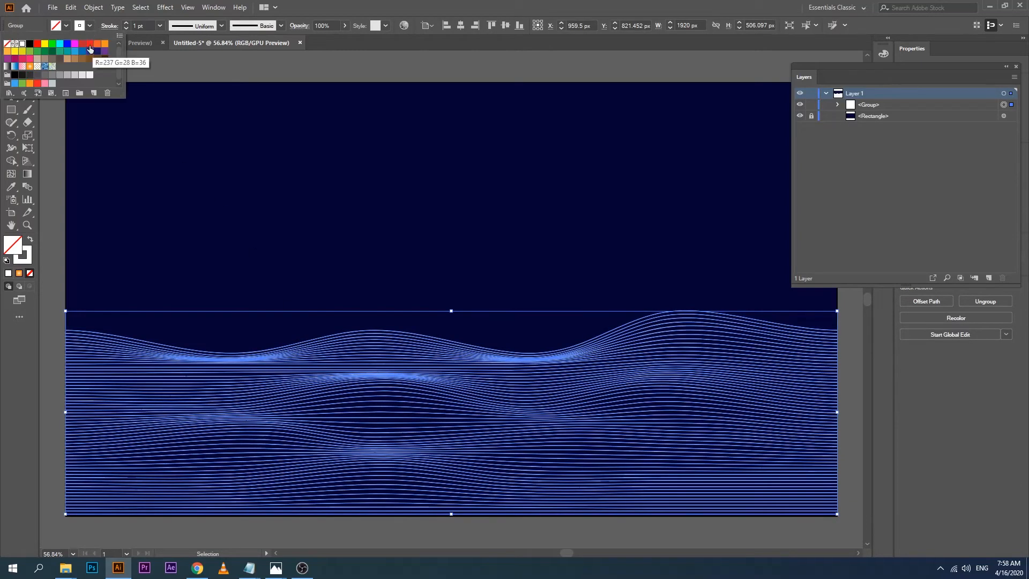
pyautogui.click(45, 52)
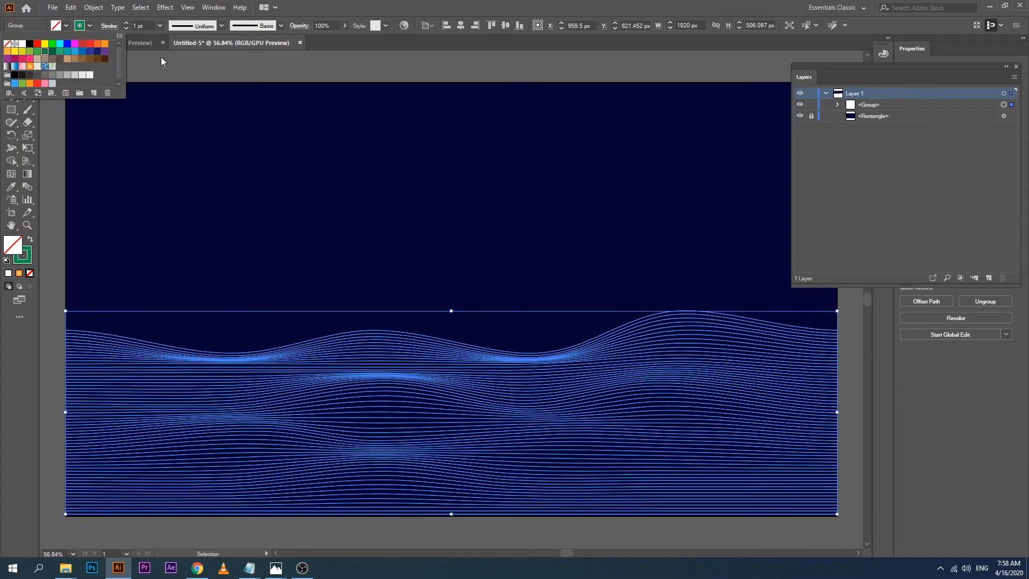
pyautogui.click(152, 57)
pyautogui.click(56, 168)
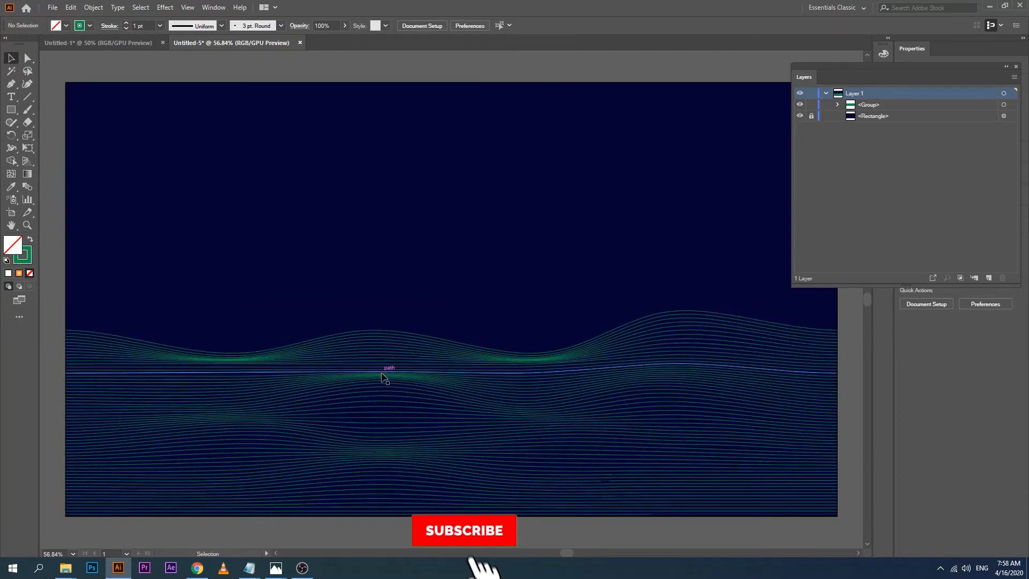
# - Duplicate the green wave group straight up to the artboard's upper edge and reflect the copy across the horizontal axis
pyautogui.moveTo(382, 378); pyautogui.dragTo(401, 148)
pyautogui.rightClick(384, 156)
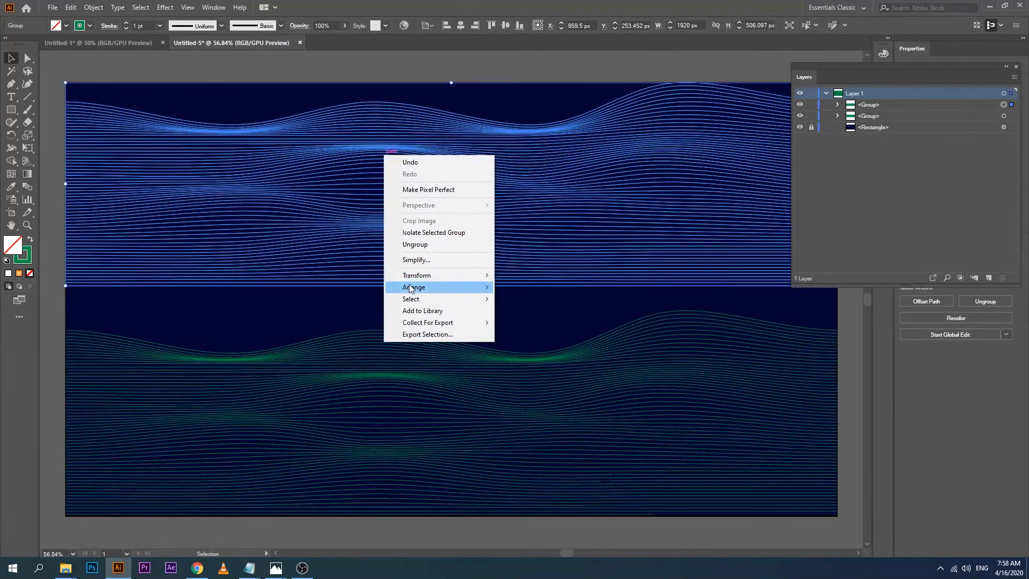
pyautogui.moveTo(413, 276)
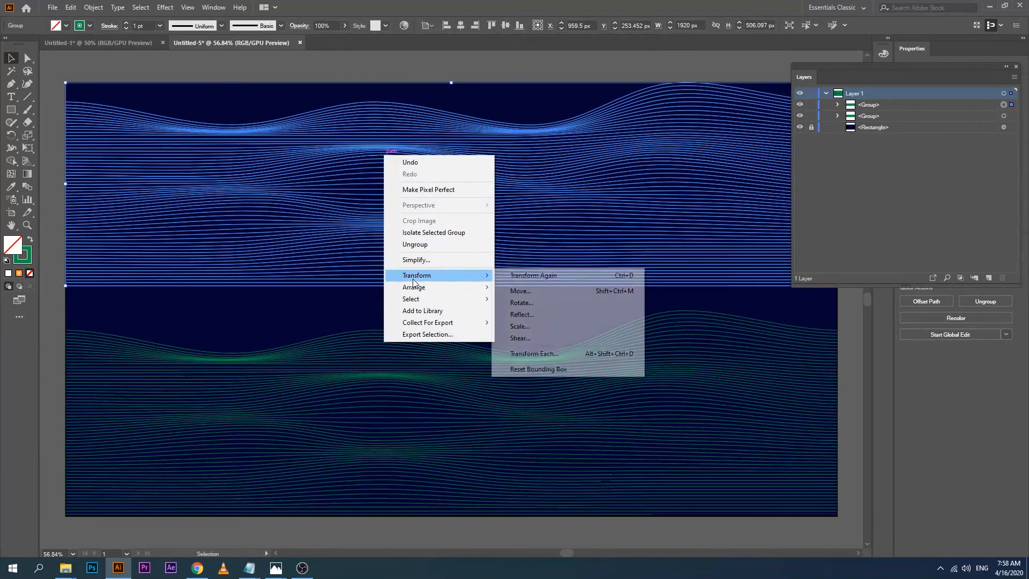
pyautogui.click(531, 314)
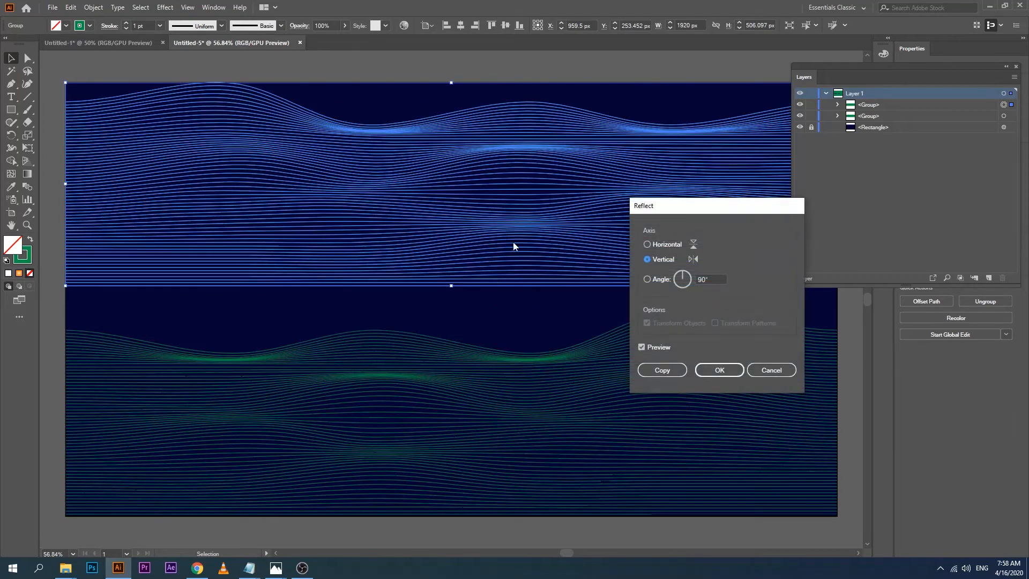
pyautogui.click(692, 245)
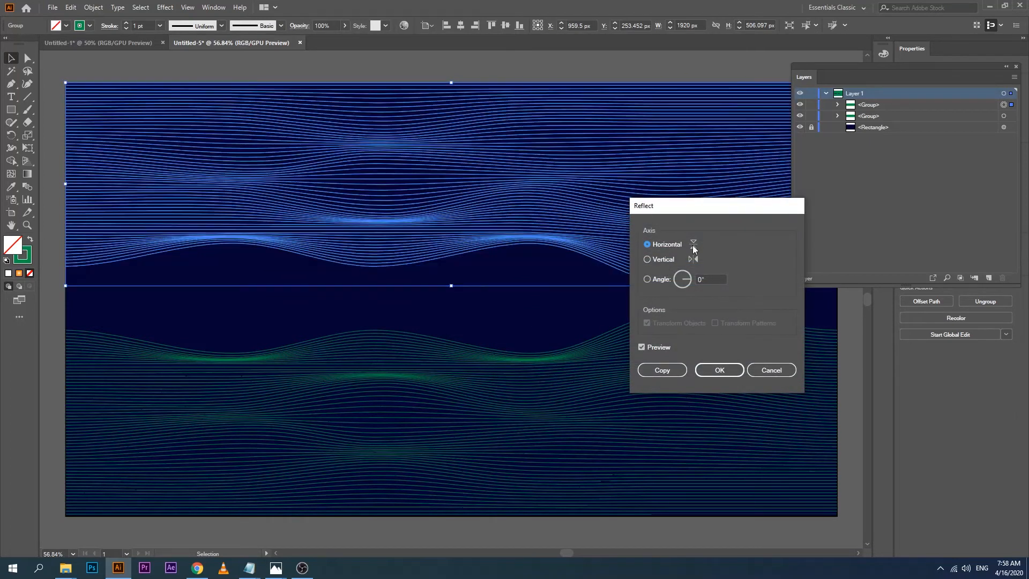
pyautogui.click(718, 370)
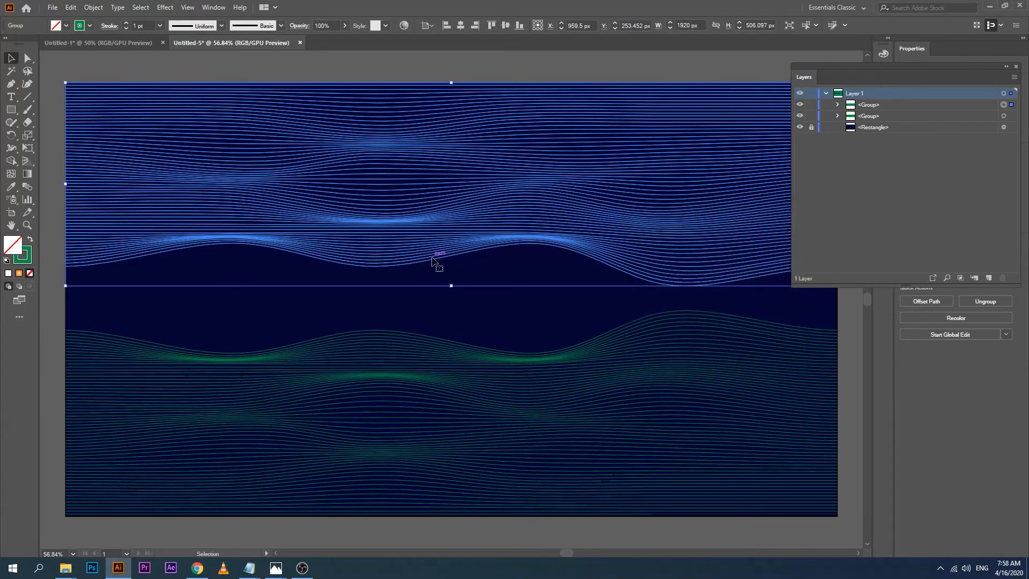
# - Set the stroke colour of the upper, reflected wave group to a red swatch
pyautogui.click(102, 8)
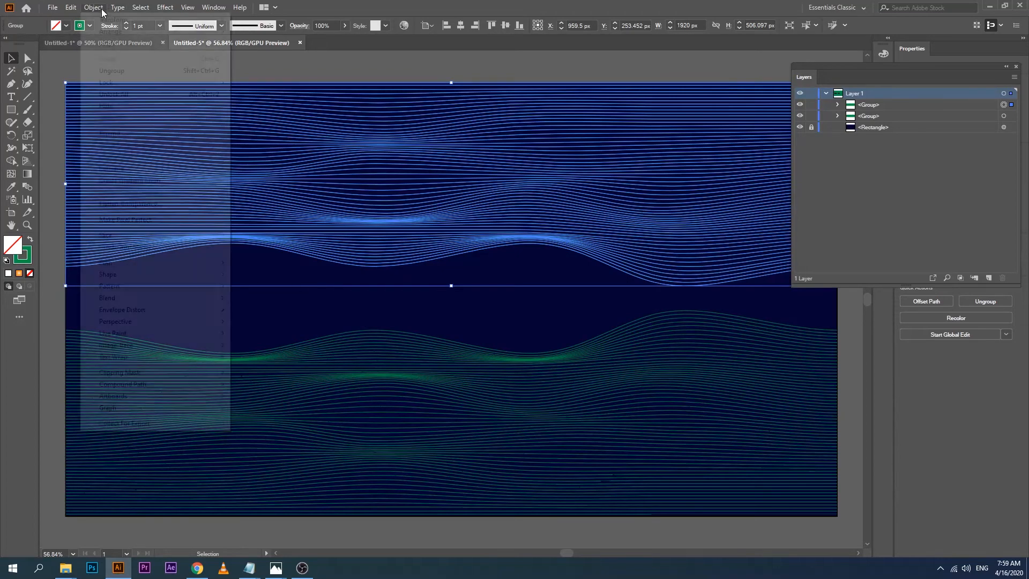
pyautogui.click(44, 59)
pyautogui.click(89, 27)
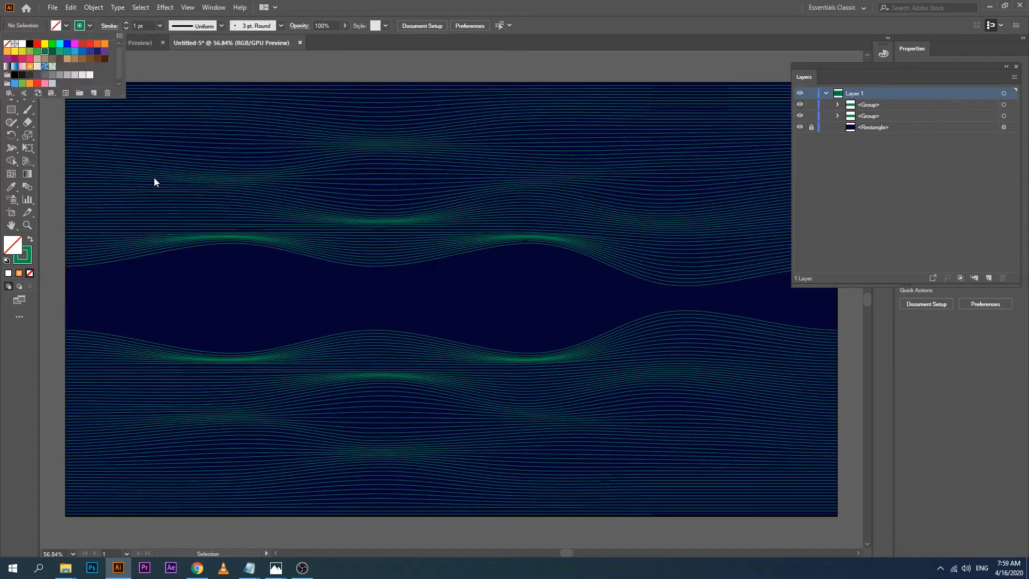
pyautogui.click(182, 171)
pyautogui.click(90, 25)
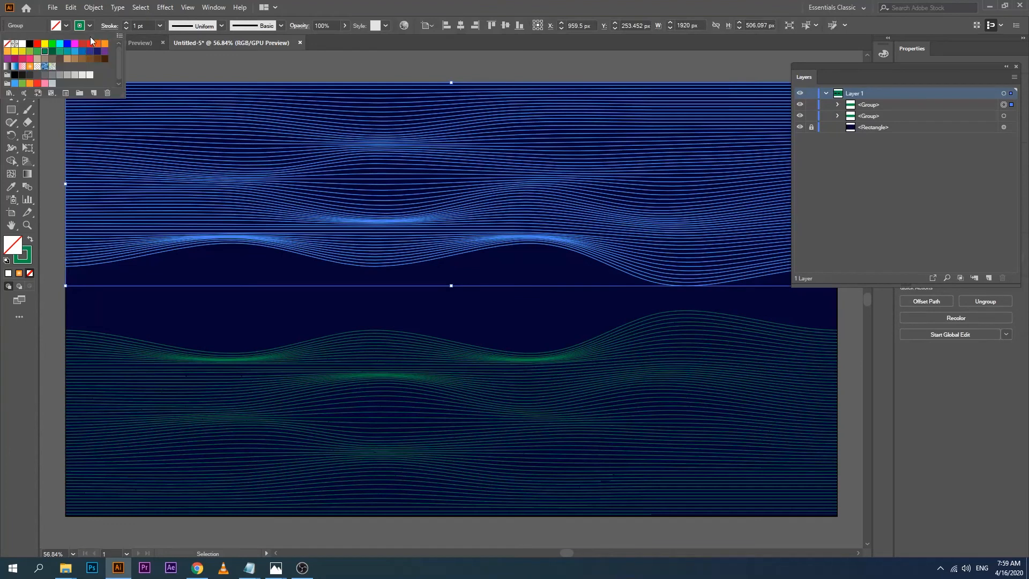
pyautogui.click(83, 43)
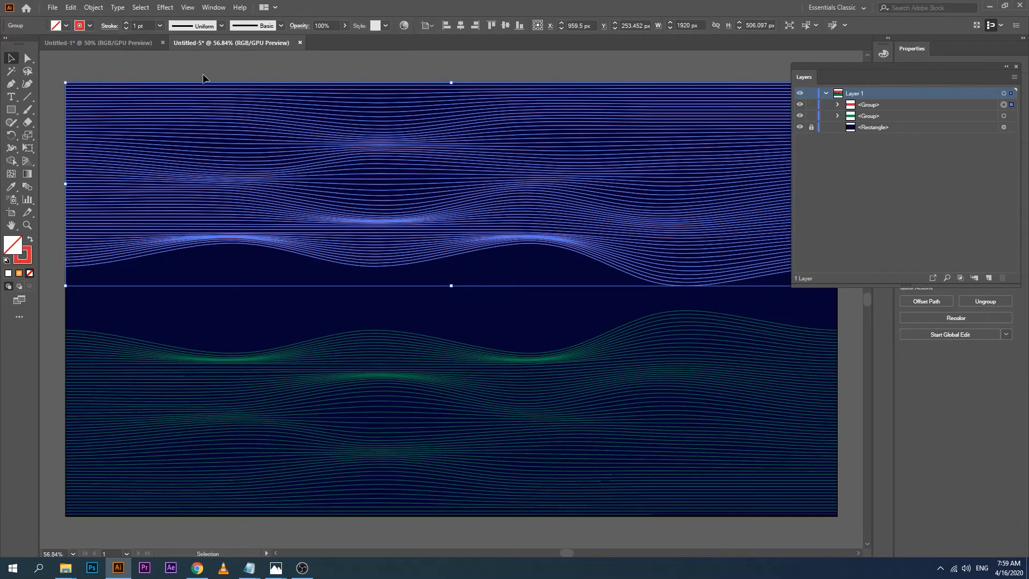
# - Shrink both wave groups vertically towards their artboard edges, the red one to about 318 px high and the green one to about 355.5 px
pyautogui.click(53, 207)
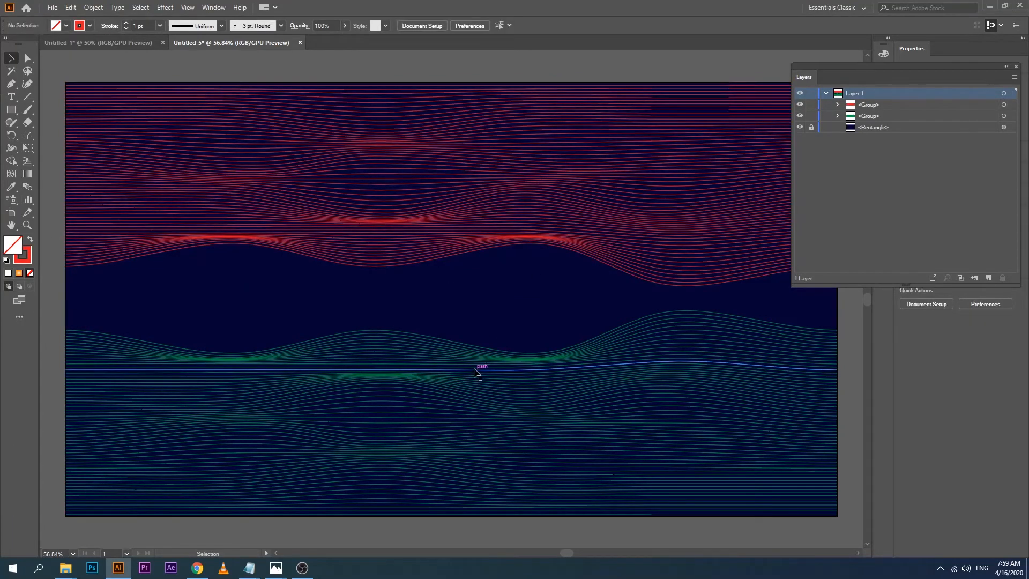
pyautogui.click(480, 255)
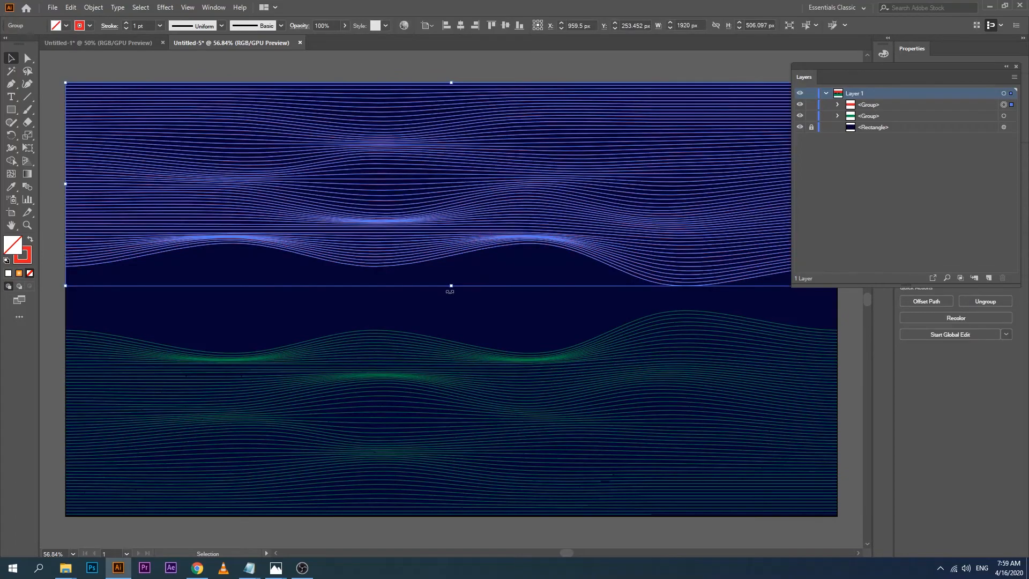
pyautogui.moveTo(451, 286); pyautogui.dragTo(451, 210)
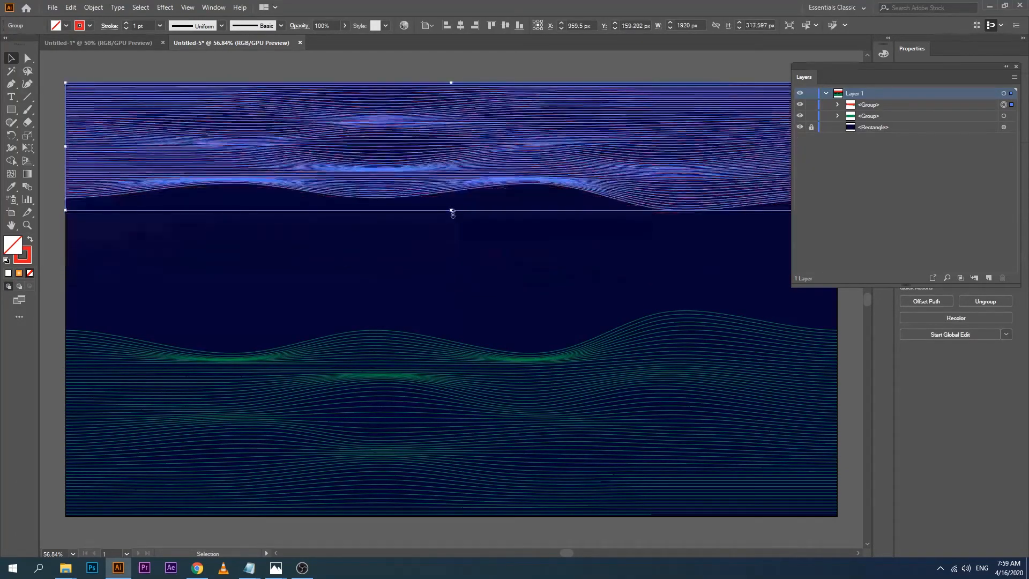
pyautogui.click(404, 358)
pyautogui.moveTo(451, 313); pyautogui.dragTo(450, 372)
pyautogui.click(58, 356)
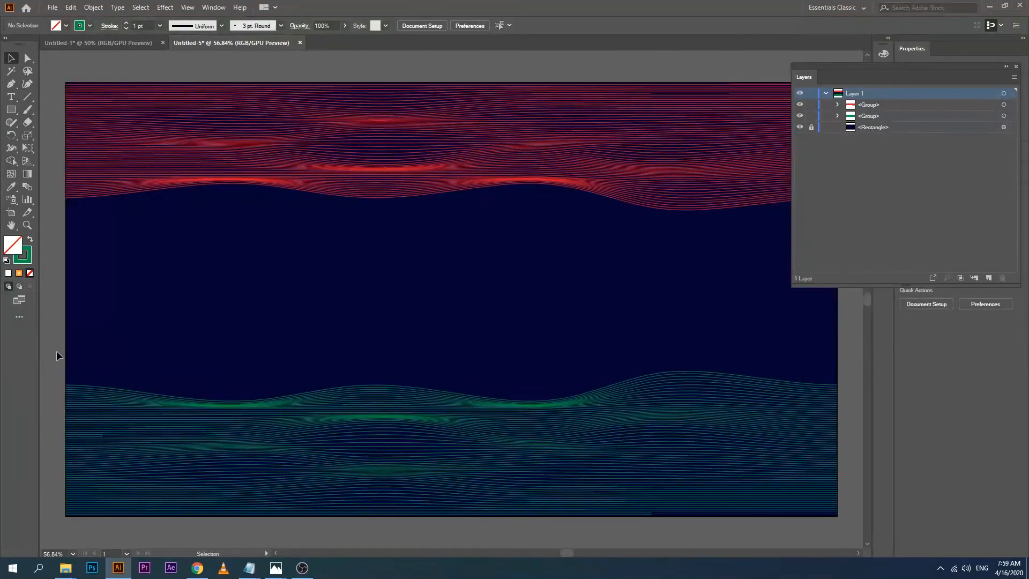
# - Bring the whole artboard into view at 50% zoom and close the Layers panel
pyautogui.moveTo(583, 291); pyautogui.dragTo(556, 296)
pyautogui.click(28, 226)
pyautogui.click(341, 300)
pyautogui.press('super')
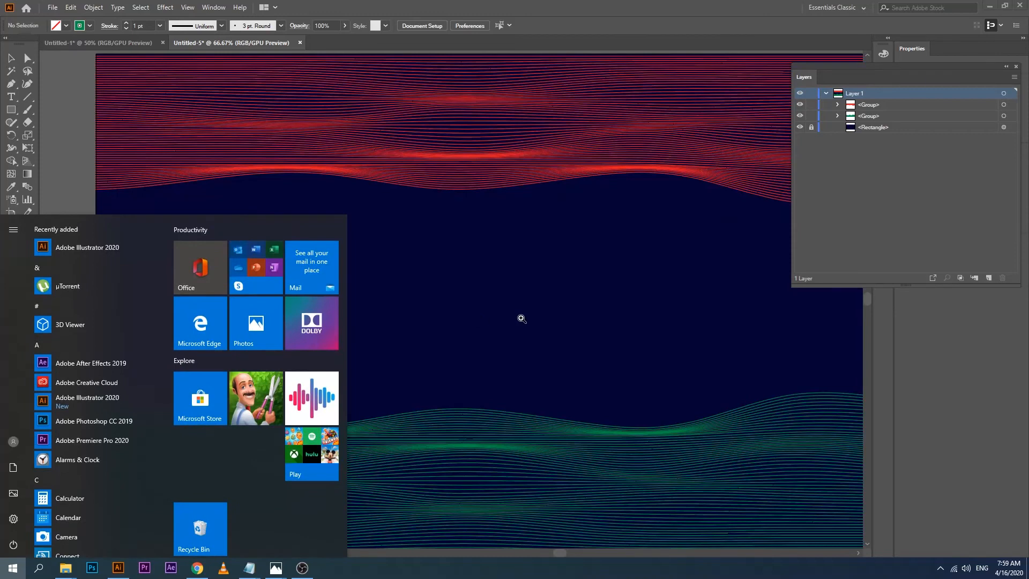
pyautogui.press('super')
pyautogui.keyDown('alt'); pyautogui.click(520, 319); pyautogui.keyUp('alt')
pyautogui.moveTo(522, 303)
pyautogui.mouseDown()
pyautogui.moveTo(492, 315)
pyautogui.moveTo(506, 313)
pyautogui.mouseUp()
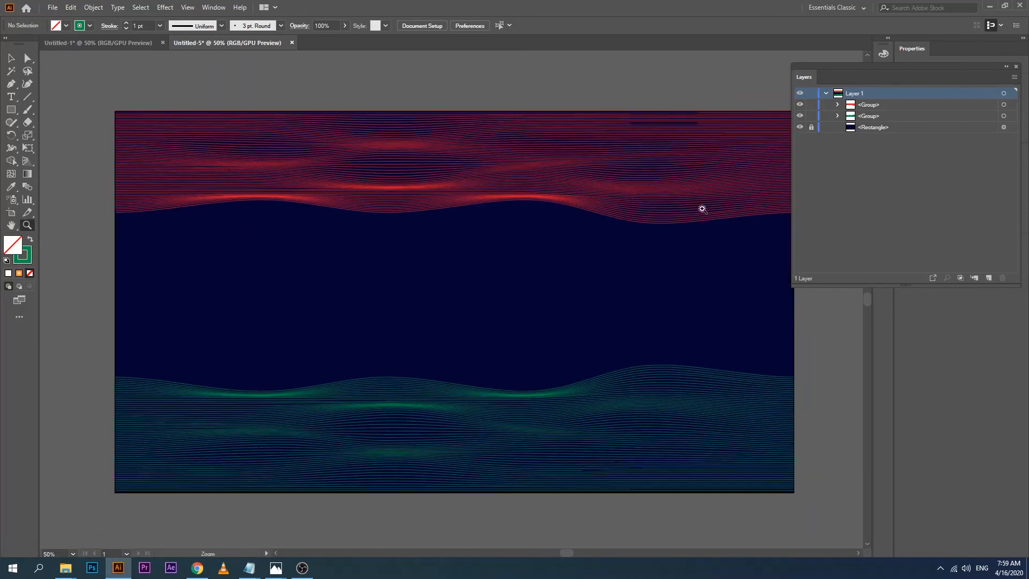
pyautogui.click(1015, 67)
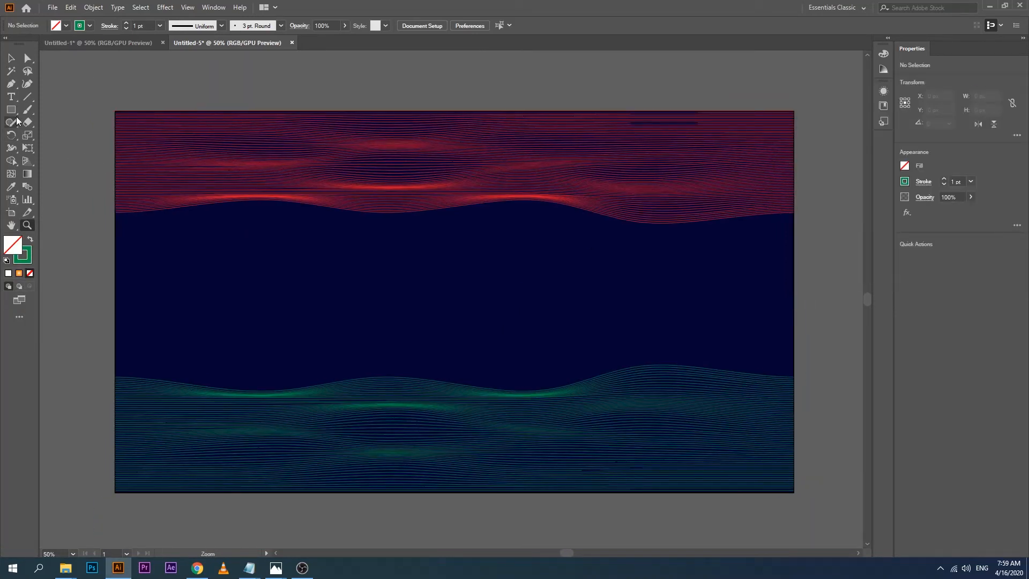
pyautogui.click(10, 96)
pyautogui.click(325, 291)
pyautogui.press('BackSpace')
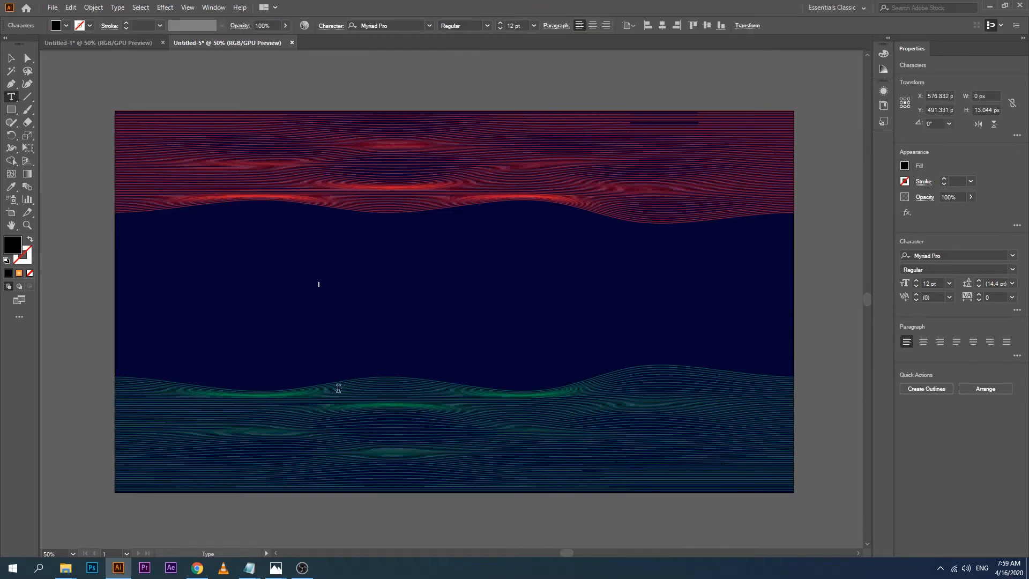
pyautogui.click(11, 58)
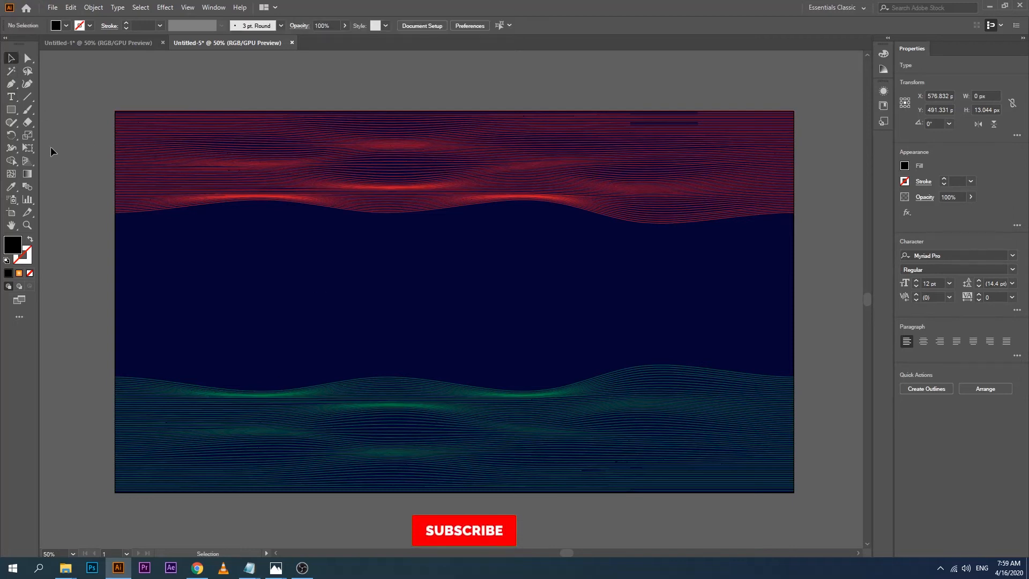
# - Place a new point text object in the empty band between the wave groups and set its font size to 250 pt
pyautogui.click(11, 97)
pyautogui.click(314, 295)
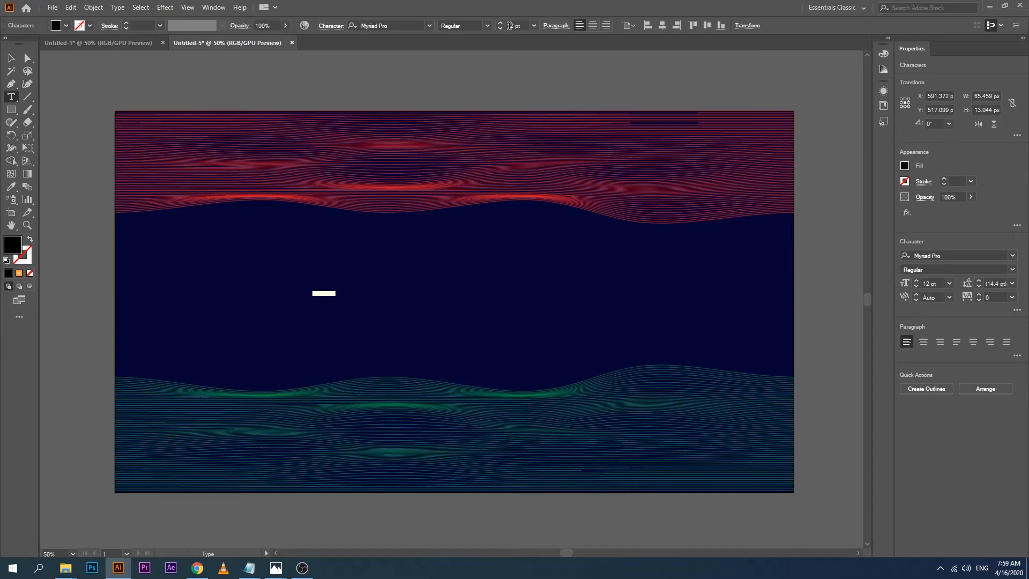
pyautogui.click(510, 26)
pyautogui.write('250')
pyautogui.press('Return')
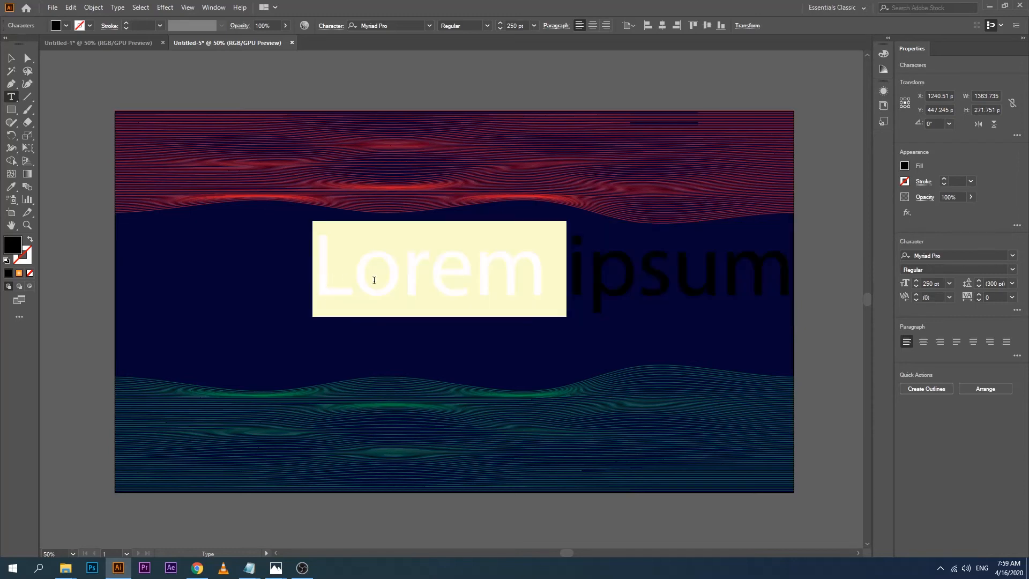
# - Fill the placeholder text with white and replace its wording with "Waves"
pyautogui.click(66, 25)
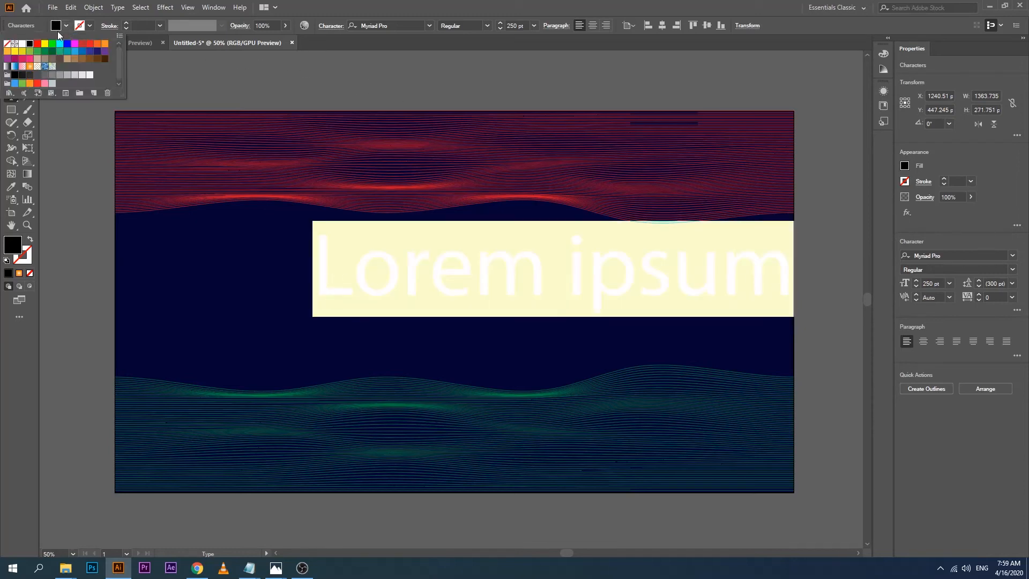
pyautogui.click(22, 43)
pyautogui.press('BackSpace')
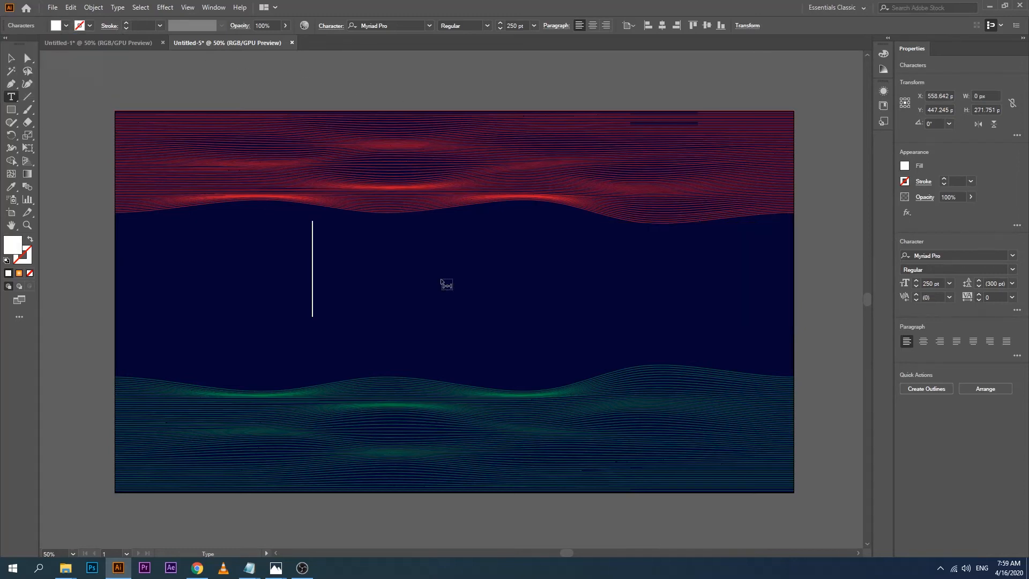
pyautogui.write('Waves')
pyautogui.press('Escape')
# - Set the "Waves" text in the Uni Sans Thin font and move it to about the centre of the artboard
pyautogui.doubleClick(441, 278)
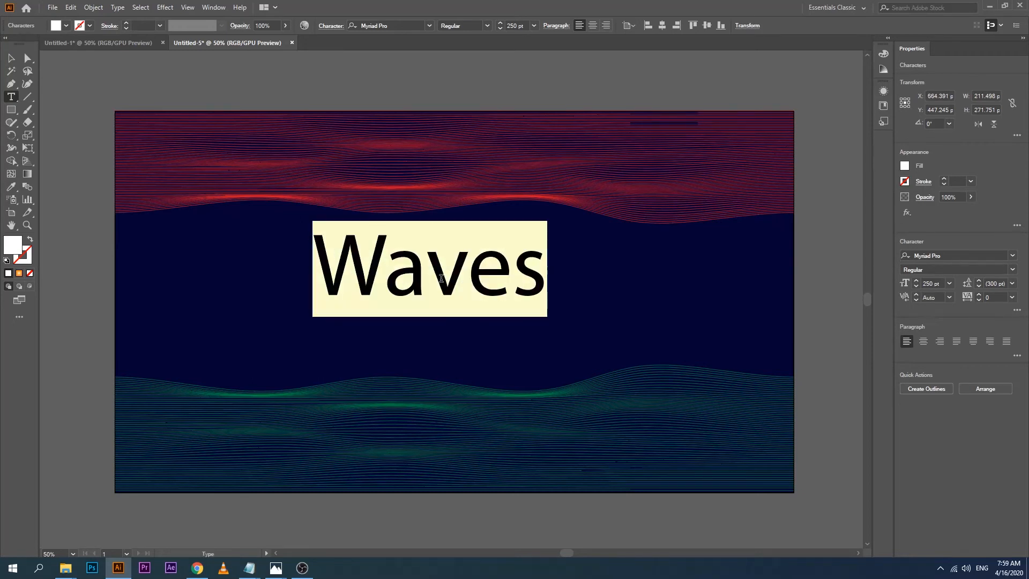
pyautogui.click(487, 26)
pyautogui.click(486, 25)
pyautogui.click(429, 26)
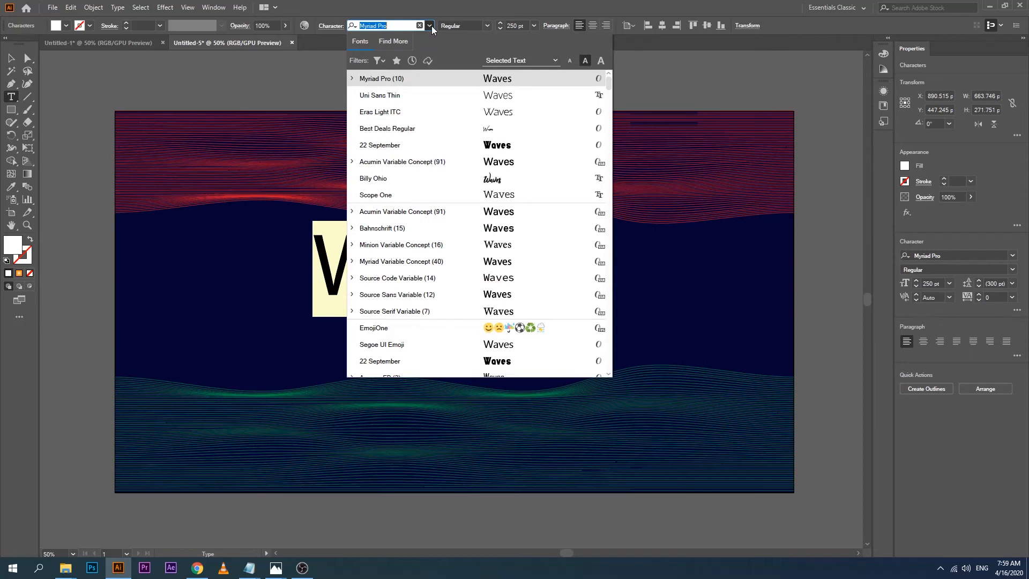
pyautogui.click(379, 95)
pyautogui.click(11, 58)
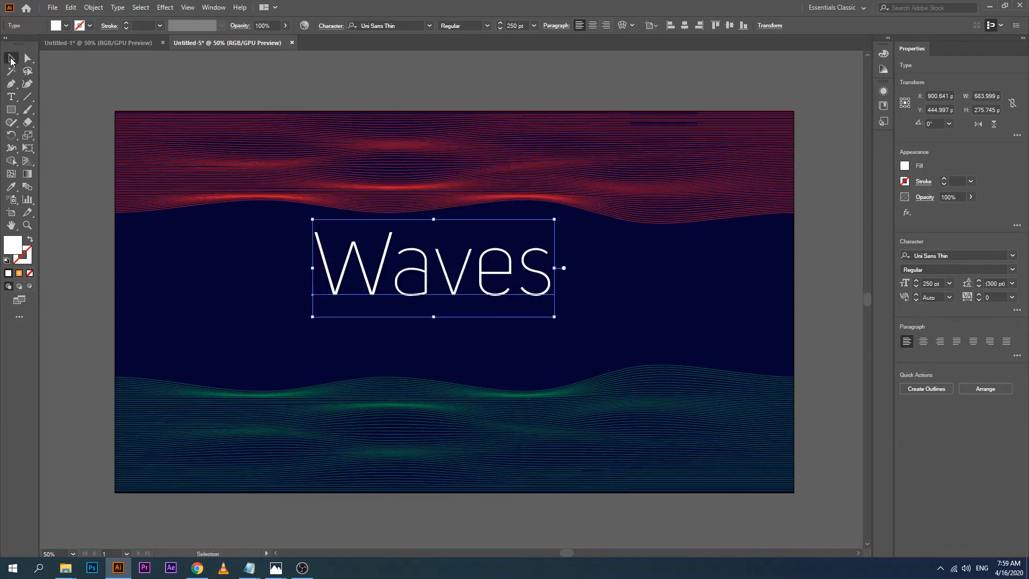
pyautogui.moveTo(425, 276); pyautogui.dragTo(441, 303)
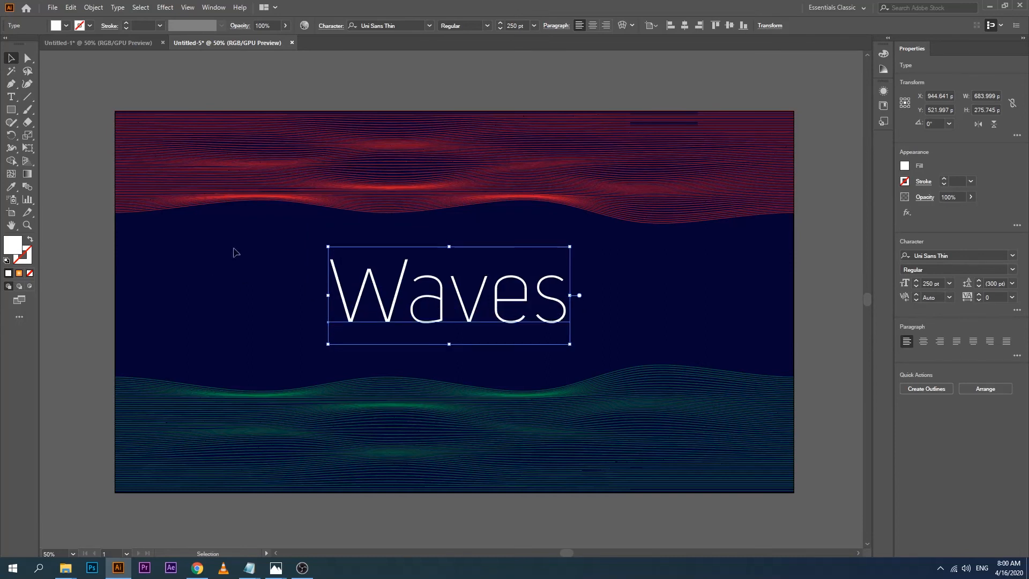
# - Change the fill of the "Waves" text to the bright red swatch and deselect it
pyautogui.click(65, 25)
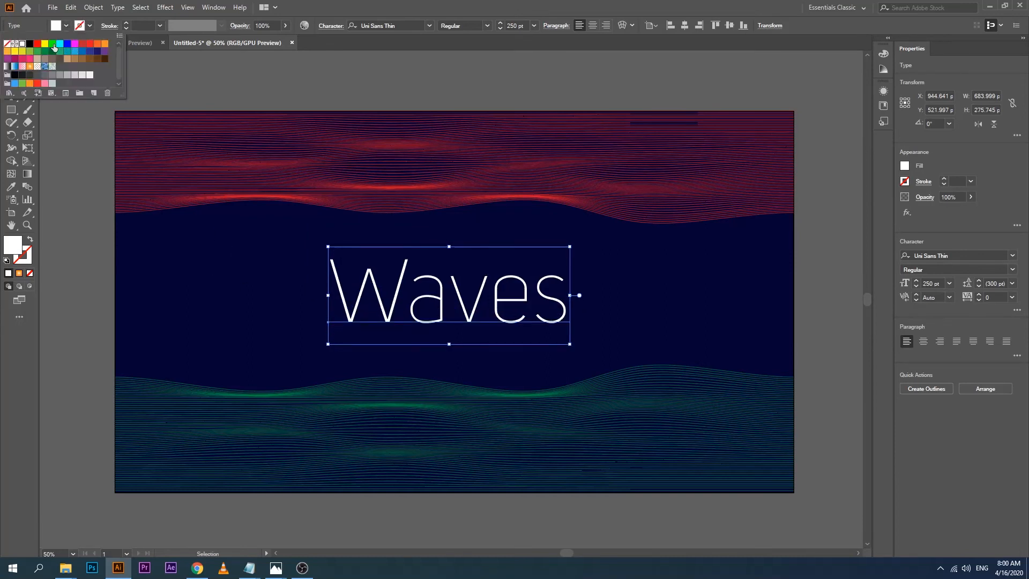
pyautogui.click(37, 44)
pyautogui.click(64, 160)
pyautogui.click(65, 172)
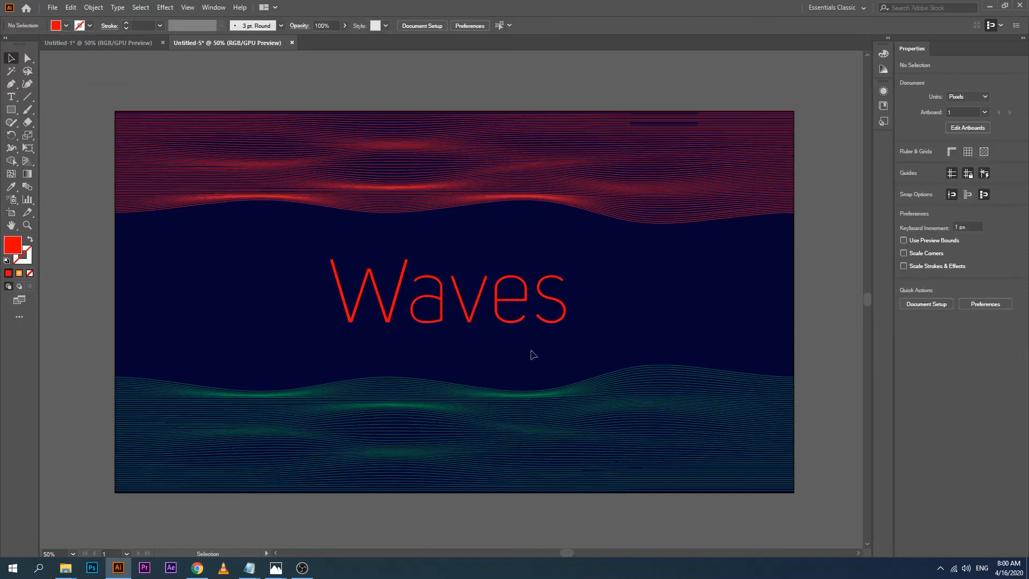
# - Lower the opacity of the "Waves" text to 36% and deselect it
pyautogui.click(471, 322)
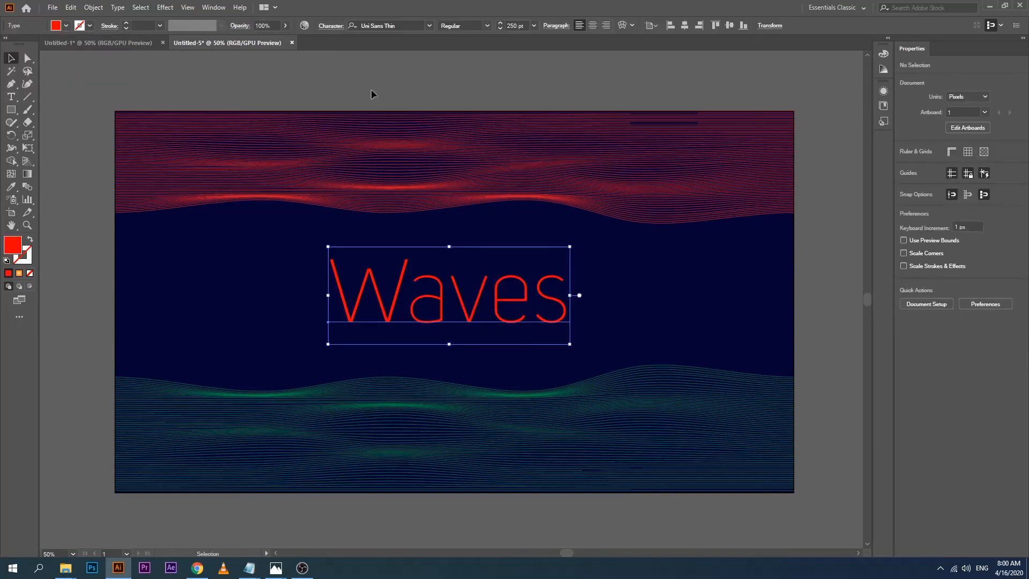
pyautogui.click(286, 26)
pyautogui.click(265, 39)
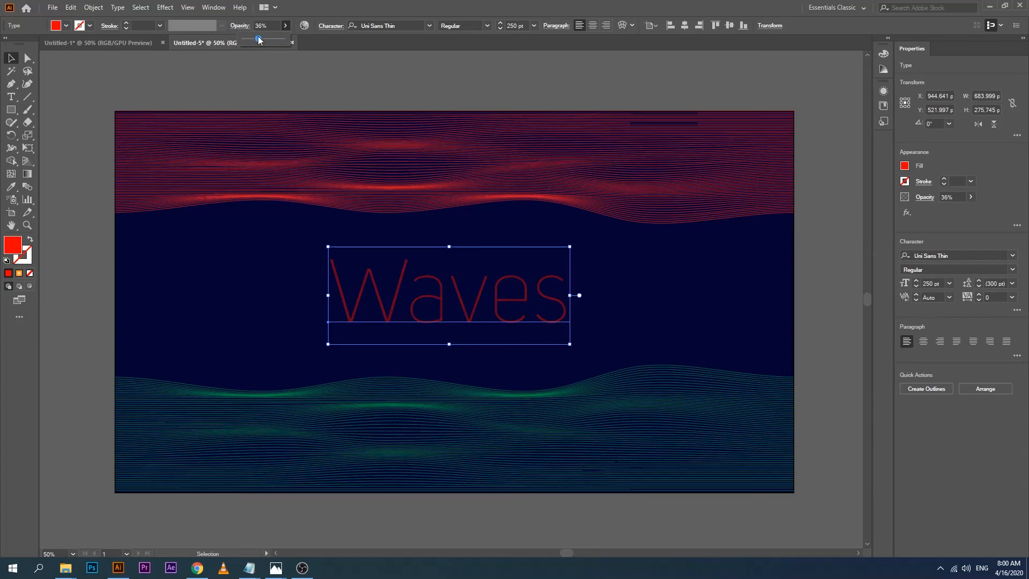
pyautogui.click(97, 143)
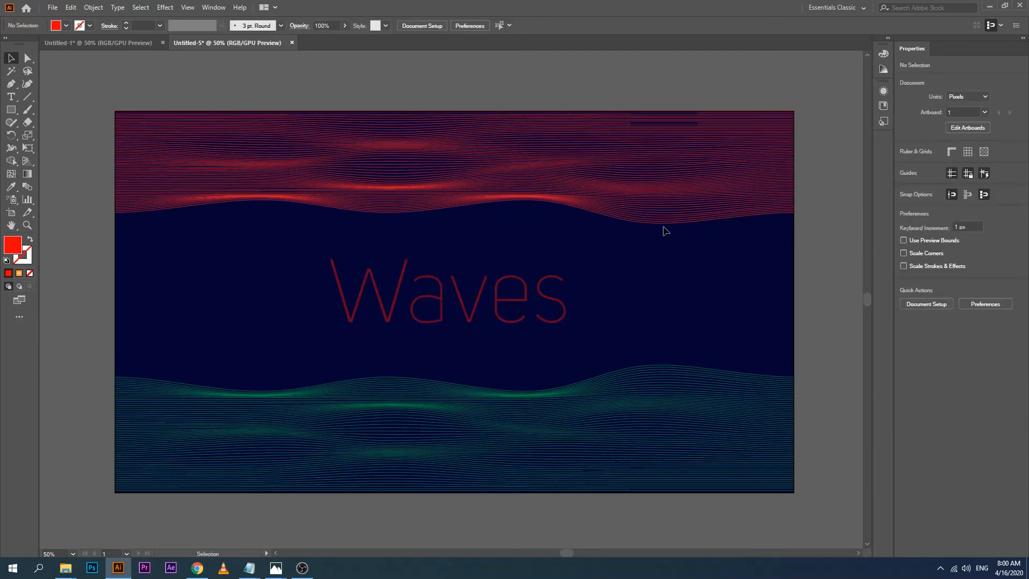
# - Set the stroke colour of the lower wave group to the bright red swatch and deselect it
pyautogui.click(429, 400)
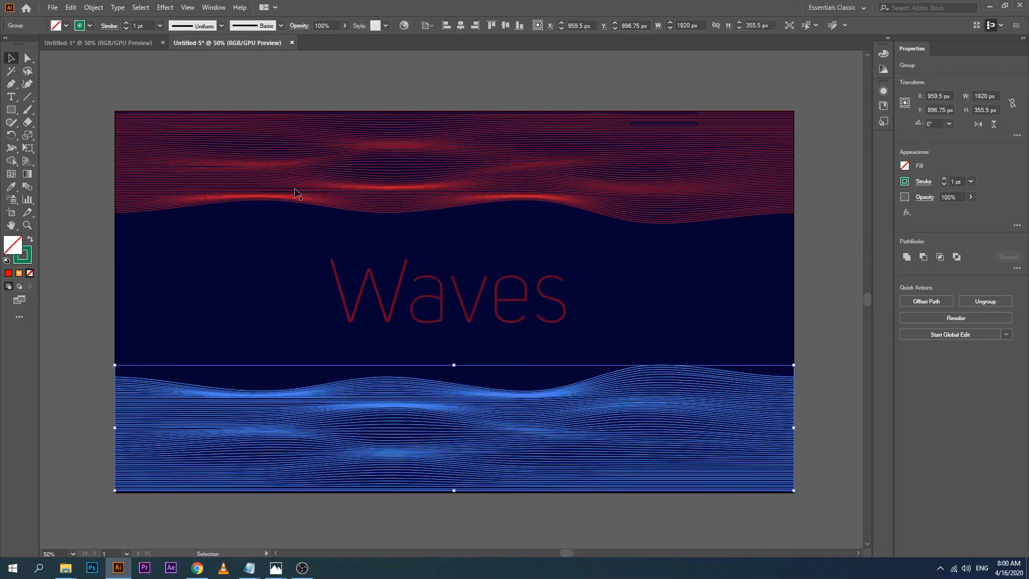
pyautogui.click(89, 25)
pyautogui.click(43, 51)
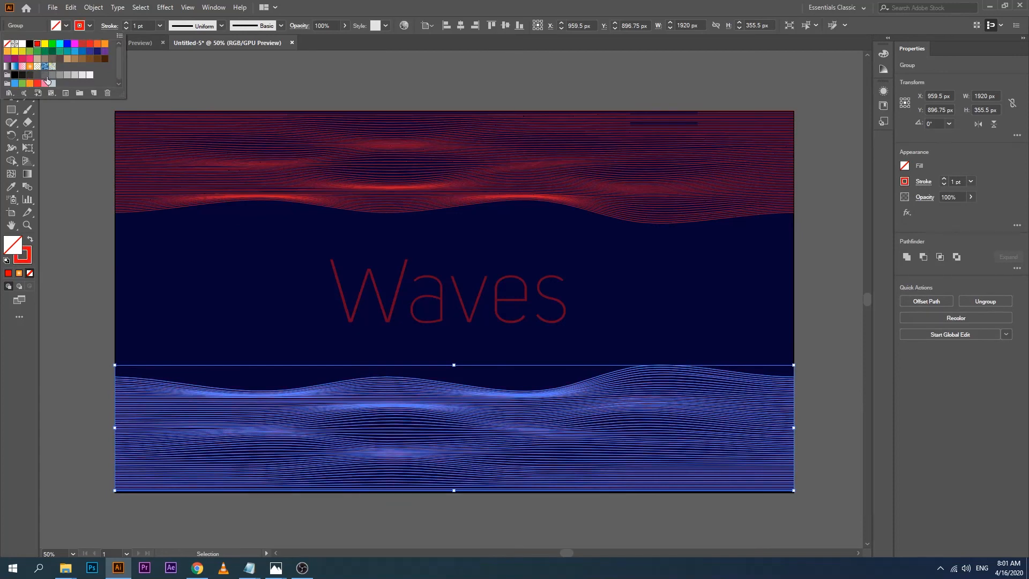
pyautogui.click(79, 302)
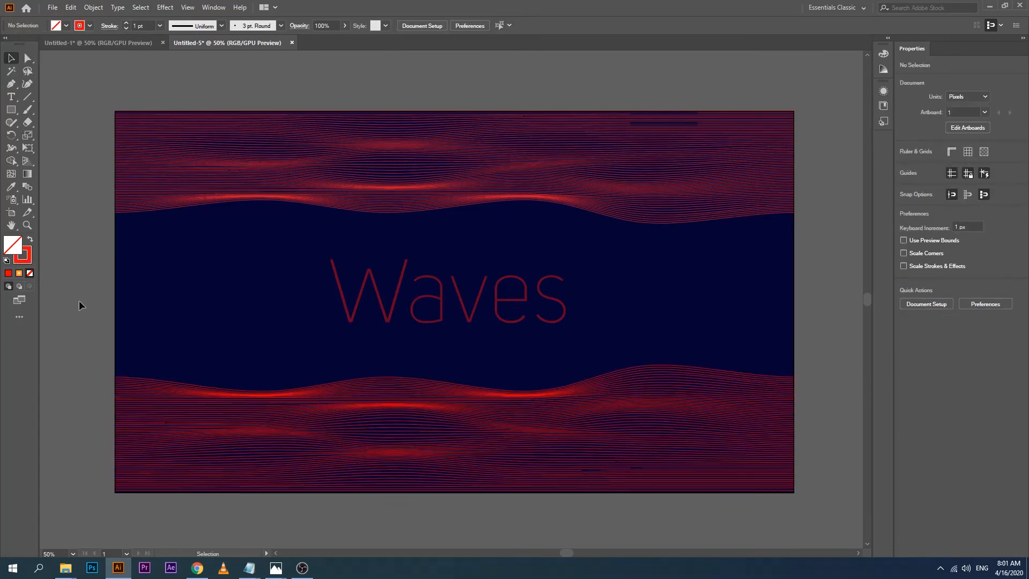
# - Examine the lower wave lines up close along their length, and return to the view of the whole artboard
pyautogui.press('z')
pyautogui.tripleClick(60, 482)
pyautogui.moveTo(758, 336); pyautogui.dragTo(461, 343)
pyautogui.moveTo(647, 330); pyautogui.dragTo(390, 340)
pyautogui.moveTo(757, 340); pyautogui.dragTo(469, 339)
pyautogui.moveTo(808, 339); pyautogui.dragTo(520, 341)
pyautogui.moveTo(738, 343); pyautogui.dragTo(684, 341)
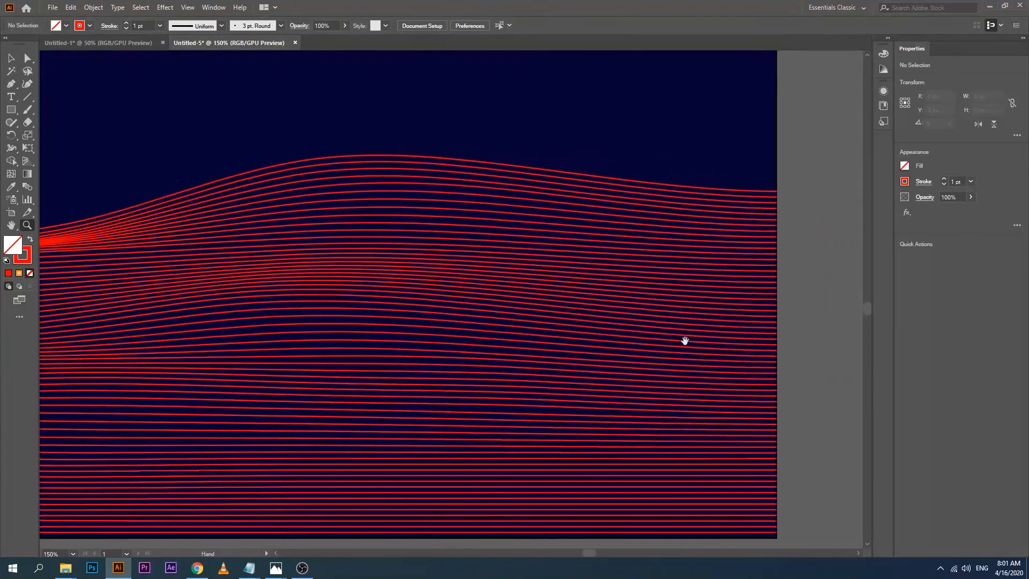
pyautogui.keyDown('alt'); pyautogui.click(344, 328); pyautogui.keyUp('alt')
pyautogui.keyDown('alt'); pyautogui.click(344, 329); pyautogui.keyUp('alt')
pyautogui.keyDown('alt'); pyautogui.click(344, 328); pyautogui.keyUp('alt')
pyautogui.moveTo(419, 127); pyautogui.dragTo(477, 285)
pyautogui.click(11, 58)
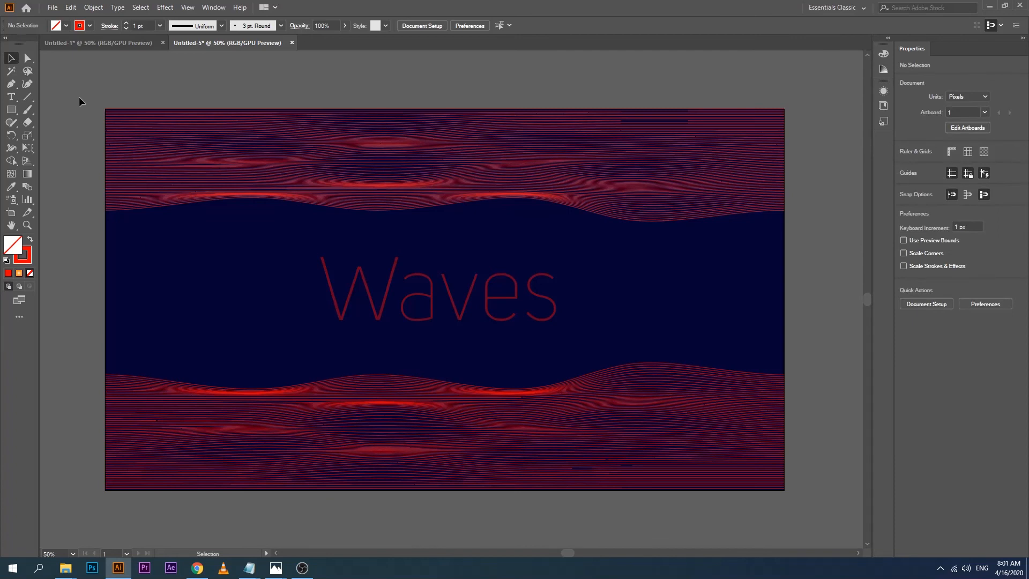